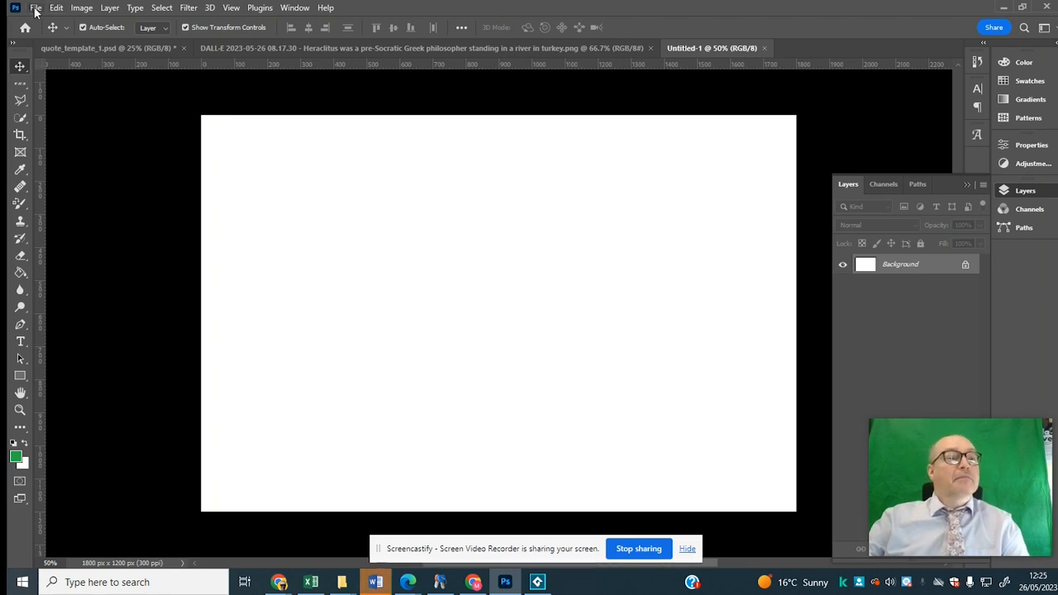
Place the DALL-E PNG of Heraclitus standing in a river from the quotes2 folder as an embedded image
left_click(36, 8)
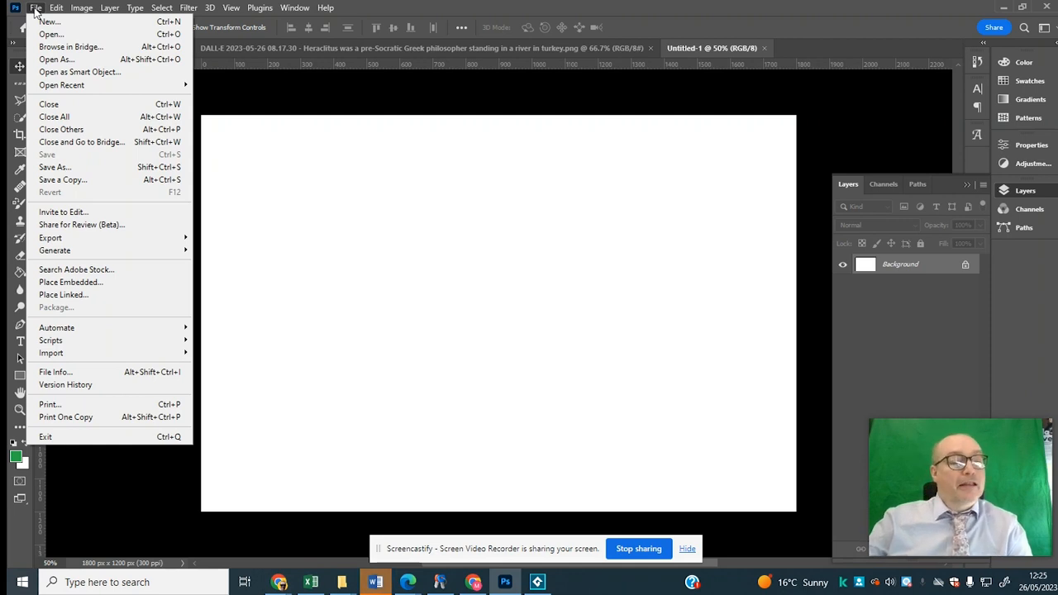
left_click(87, 282)
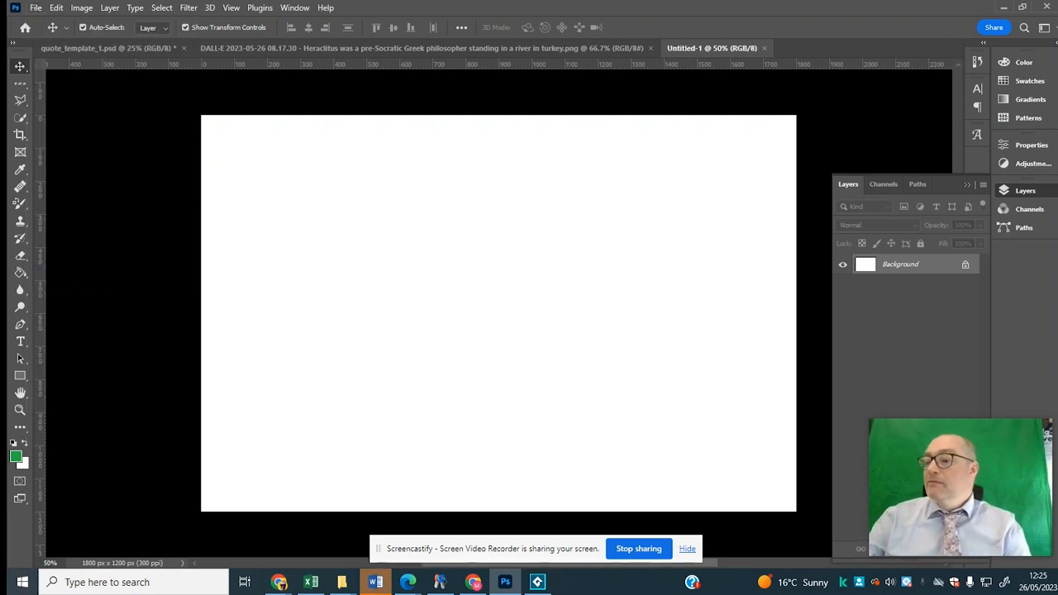
left_click_drag(1057, 206, 562, 366)
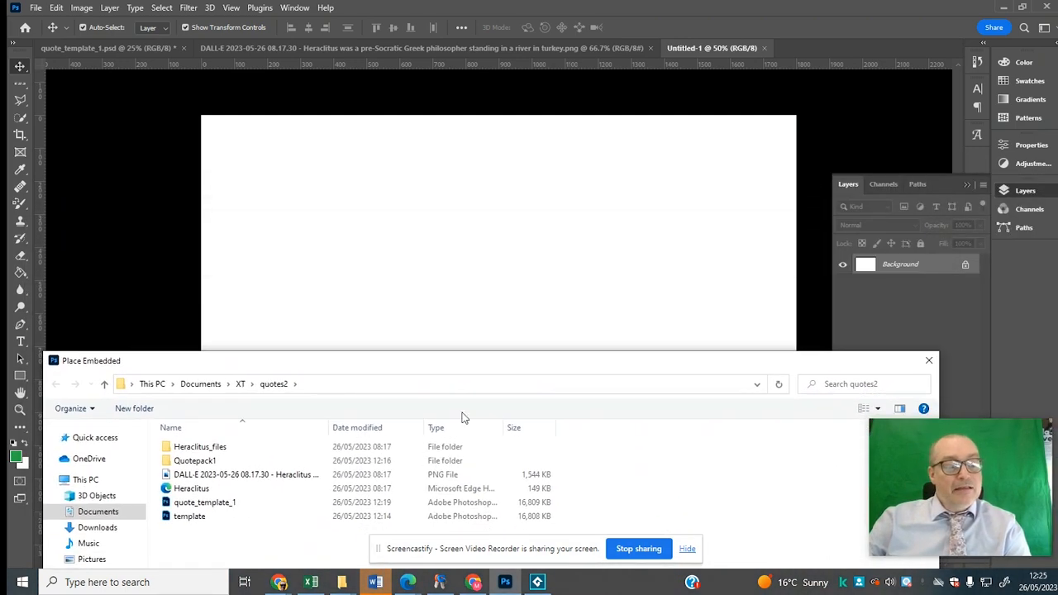
left_click_drag(191, 478, 266, 533)
left_click_drag(691, 60, 504, 360)
left_click_drag(236, 475, 407, 243)
left_click(231, 473)
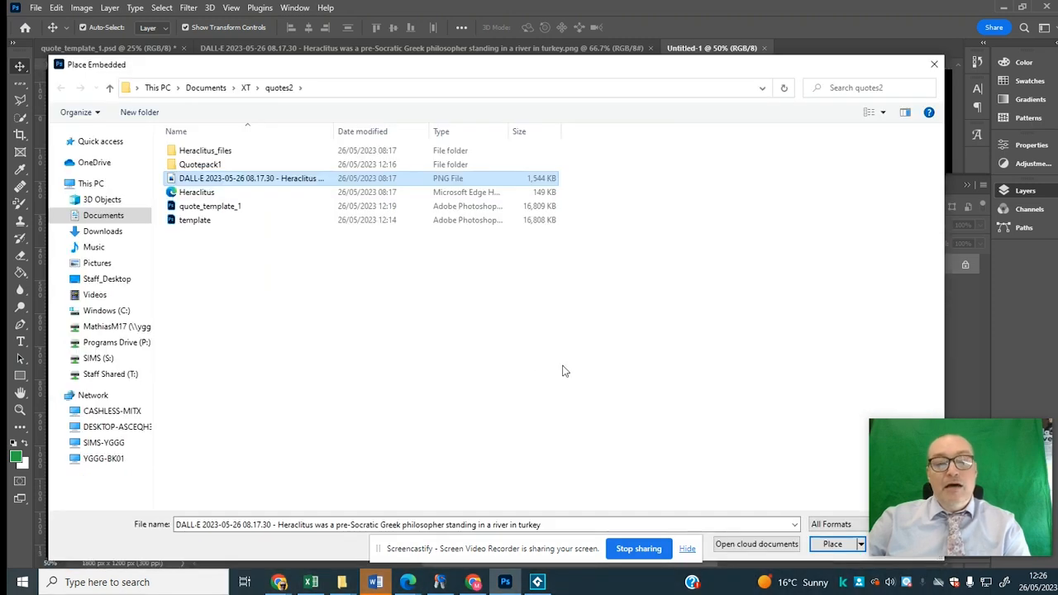
left_click(831, 547)
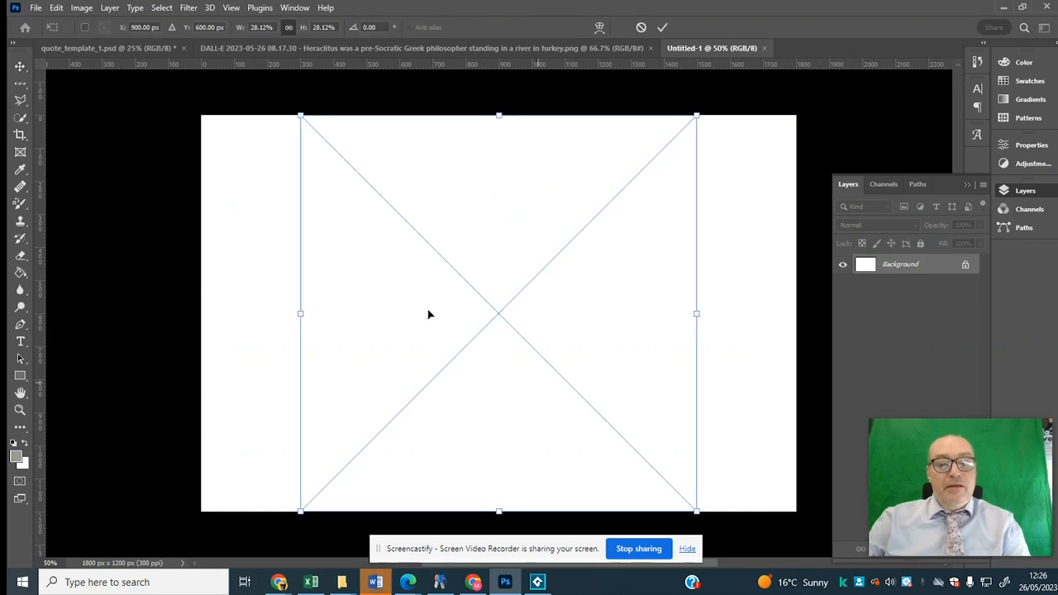
Scale the placed image to about 42% so it spans the canvas width, align its top edge with the canvas, and commit the transform
left_click_drag(300, 116, 155, 70)
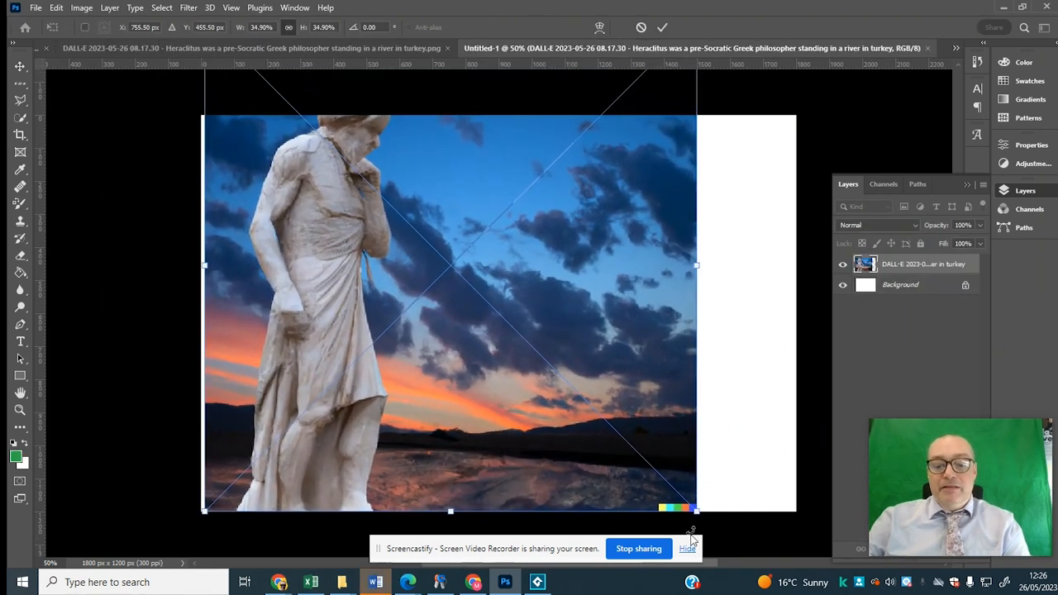
left_click_drag(697, 512, 801, 557)
left_click_drag(632, 409, 633, 372)
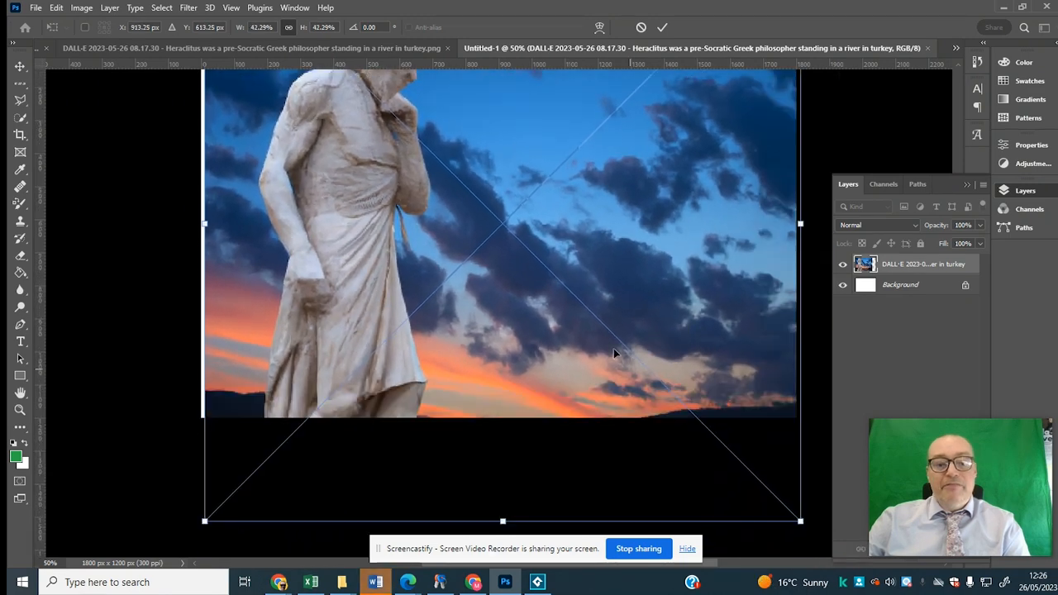
left_click_drag(572, 223, 572, 350)
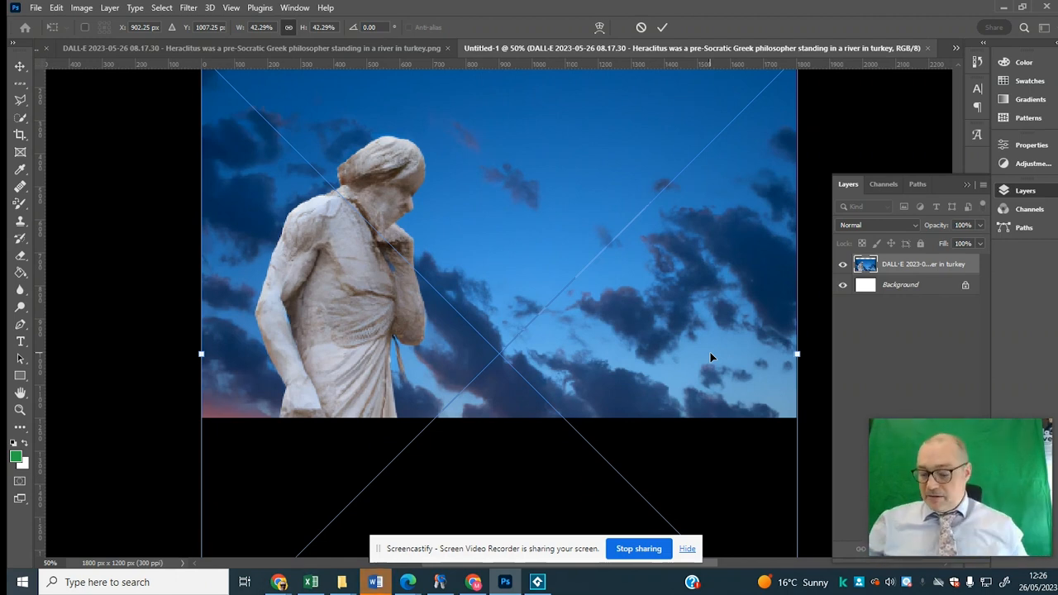
scroll(710, 352, "up", 3)
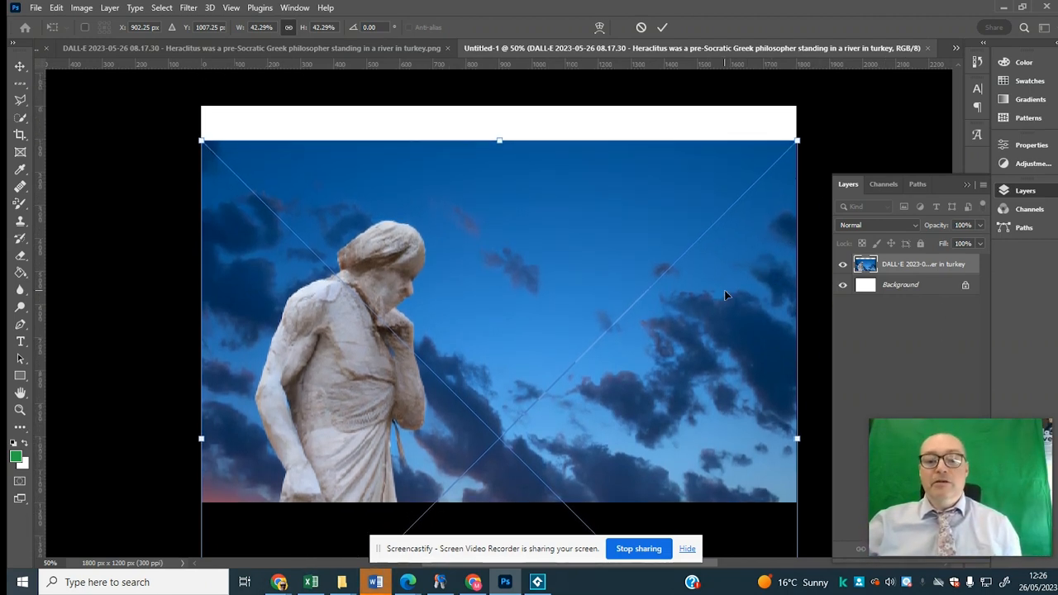
left_click_drag(725, 296, 727, 260)
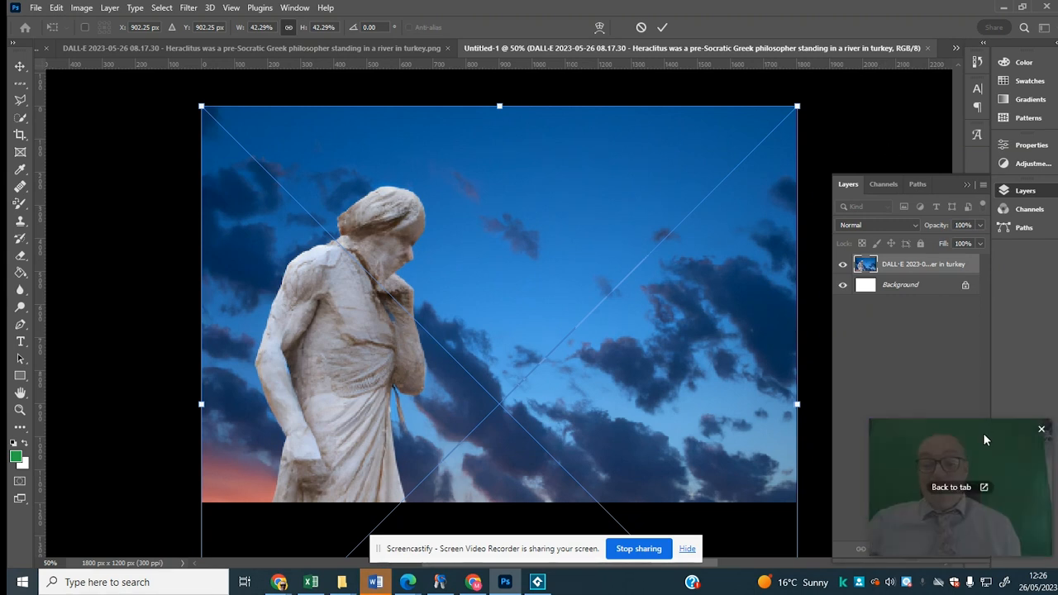
left_click_drag(976, 445, 123, 486)
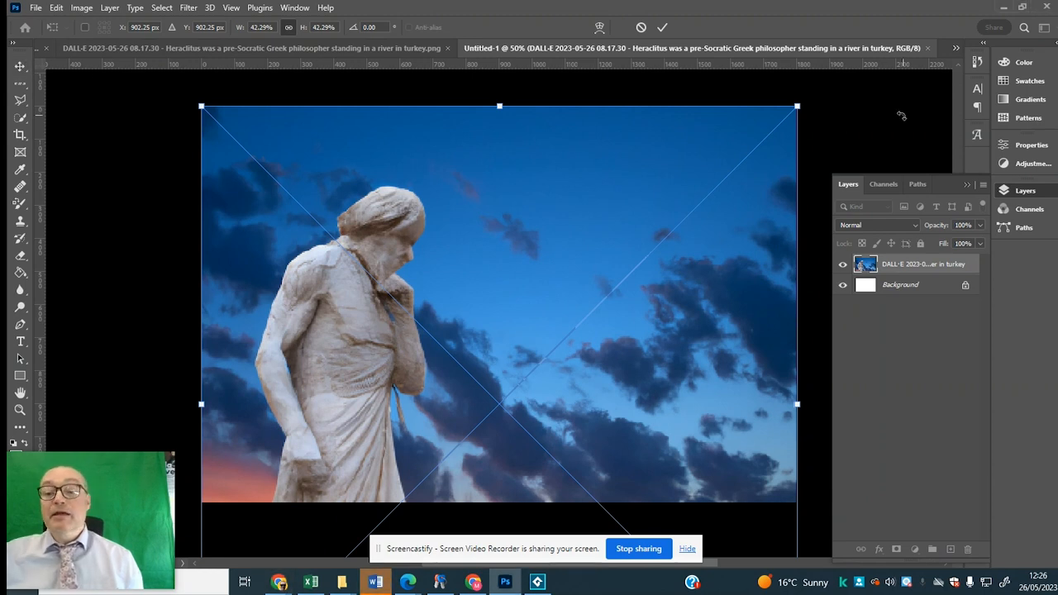
key("Return")
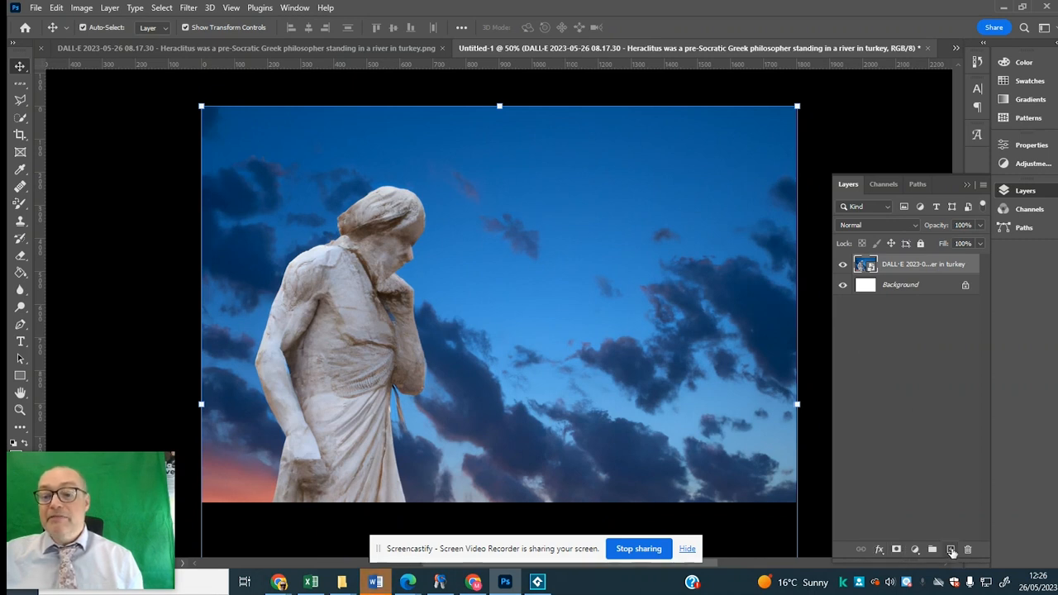
Add a new empty layer above the placed image and activate the Type tool
left_click(952, 550)
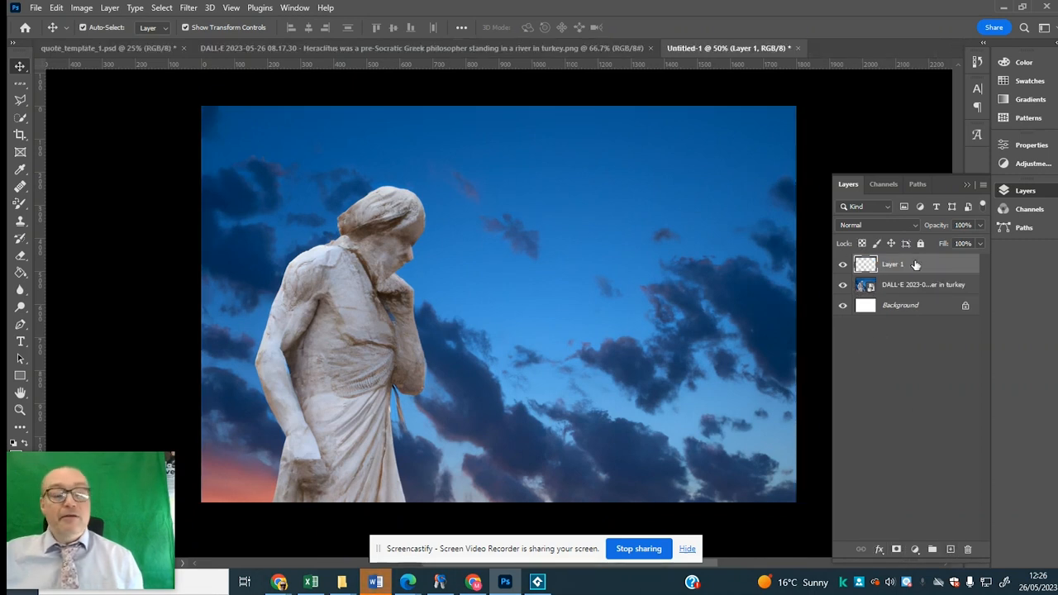
left_click(21, 342)
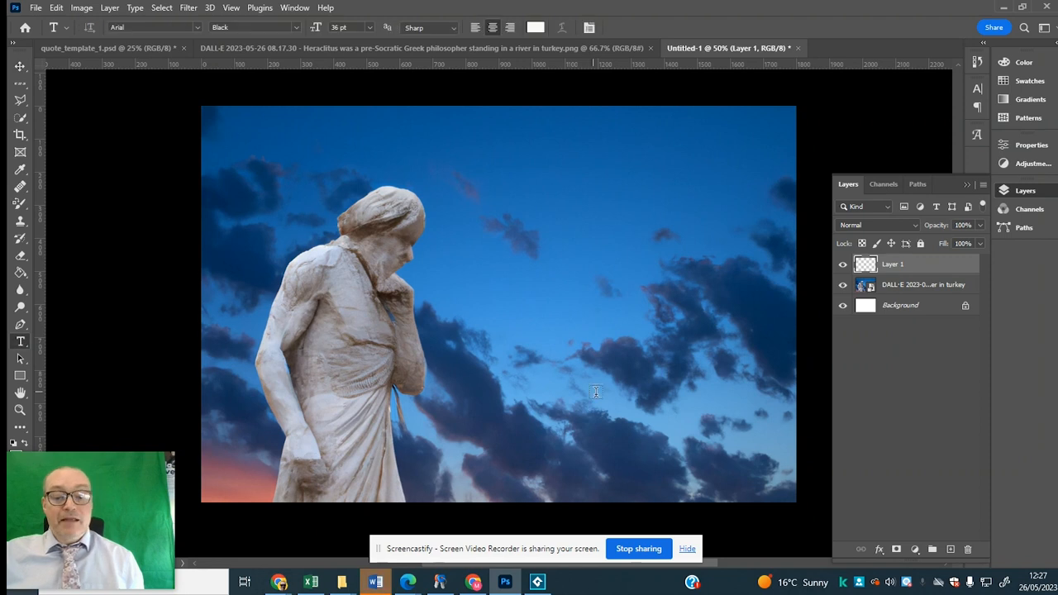
left_click(554, 449)
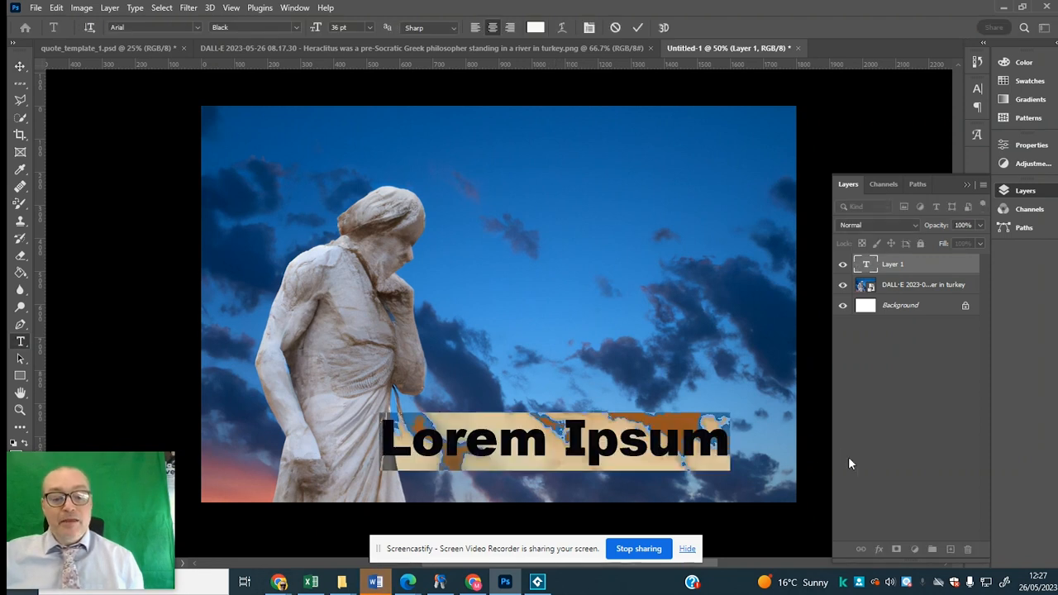
type("He")
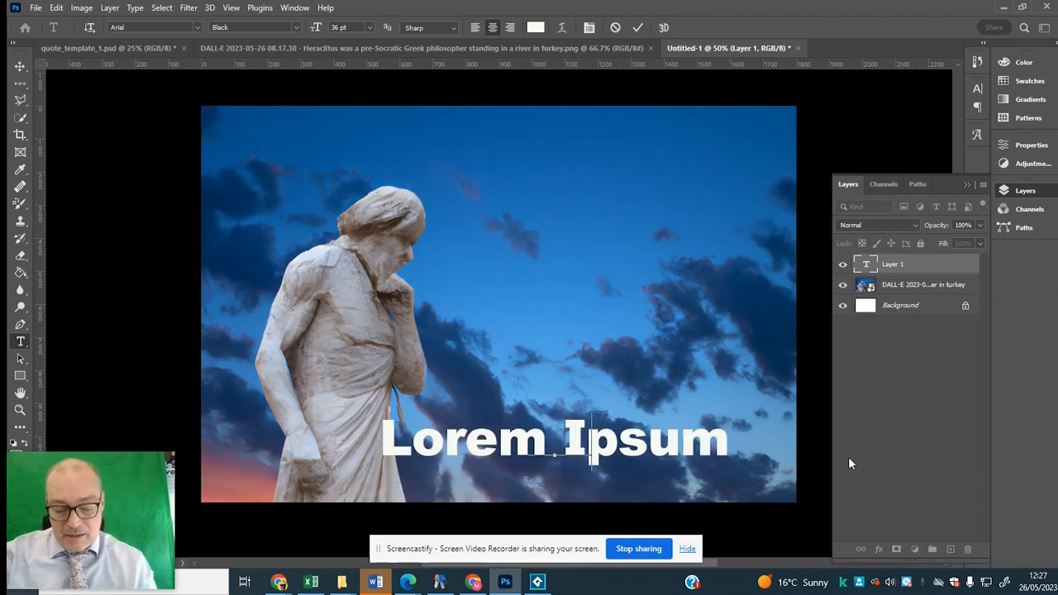
type("r")
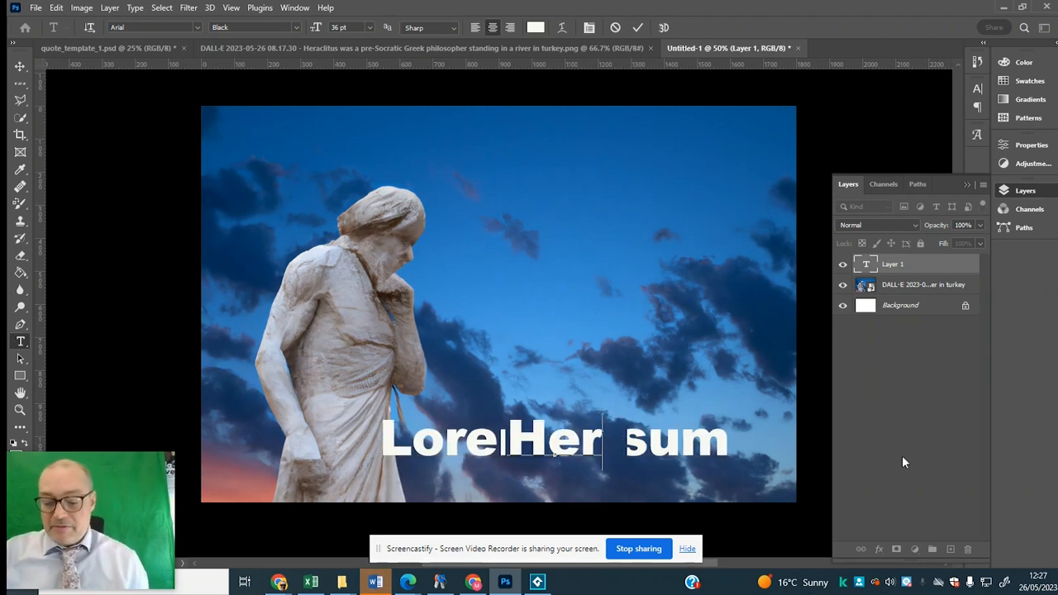
key("BackSpace")
key("BackSpace")
key("BackSpace")
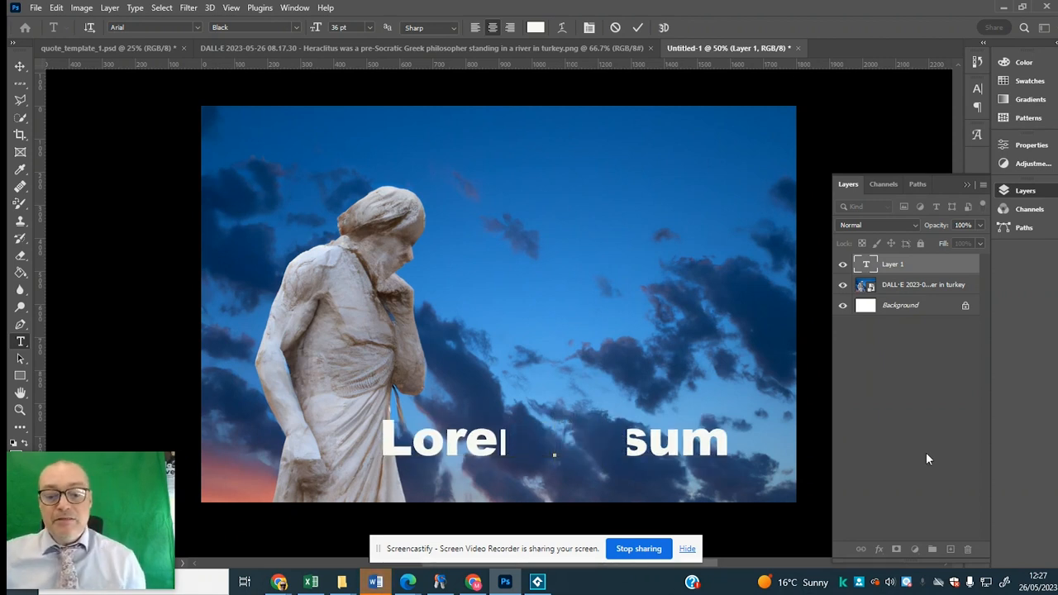
key("Escape")
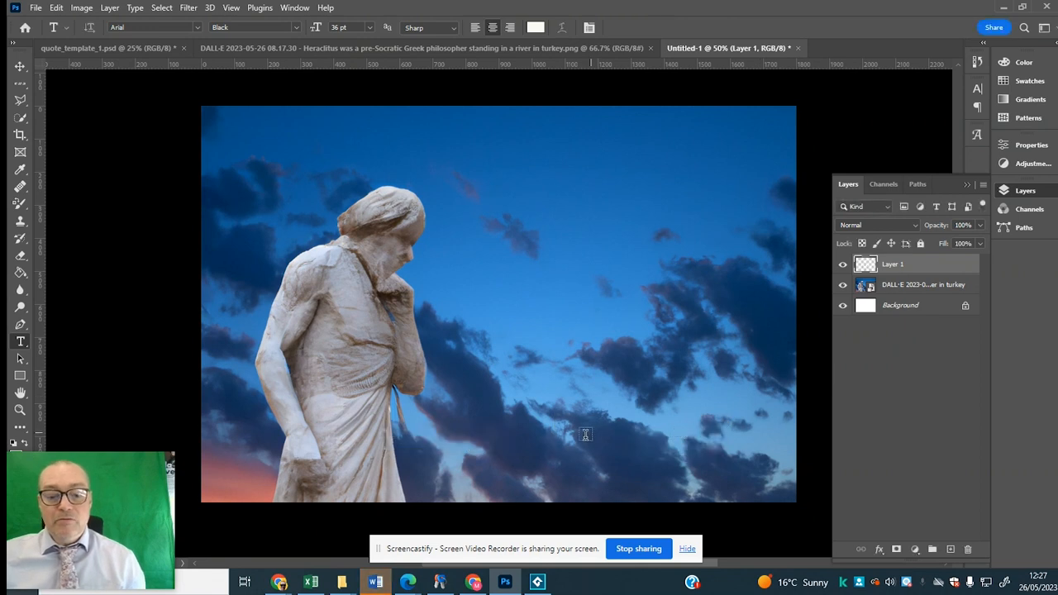
Add the text "Heraclitus" in white 36 pt Arial Black near the canvas's lower edge, checking the quote_template_1.psd design for reference
left_click(516, 456)
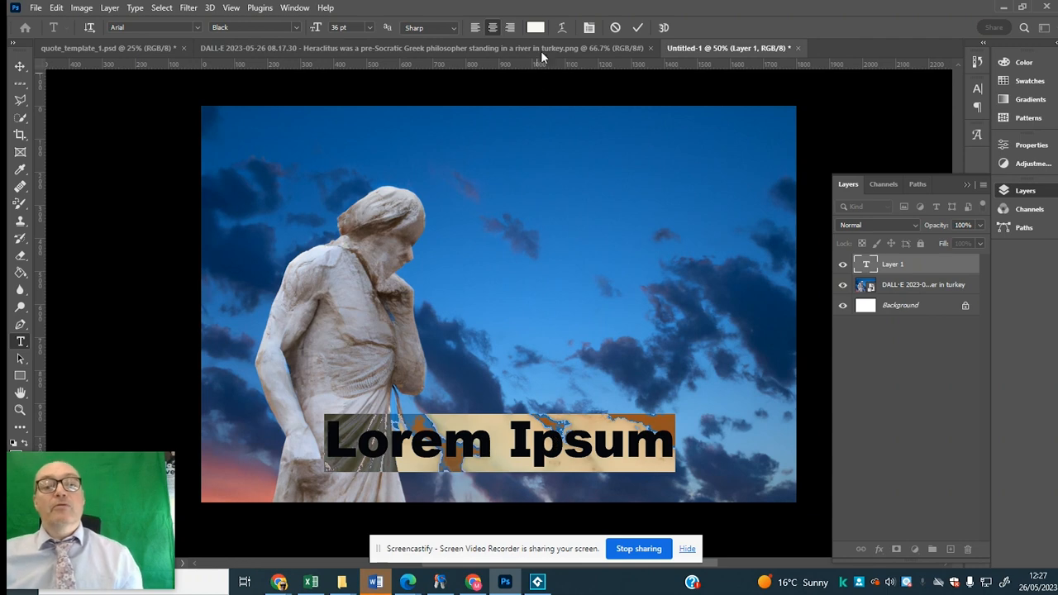
left_click(572, 46)
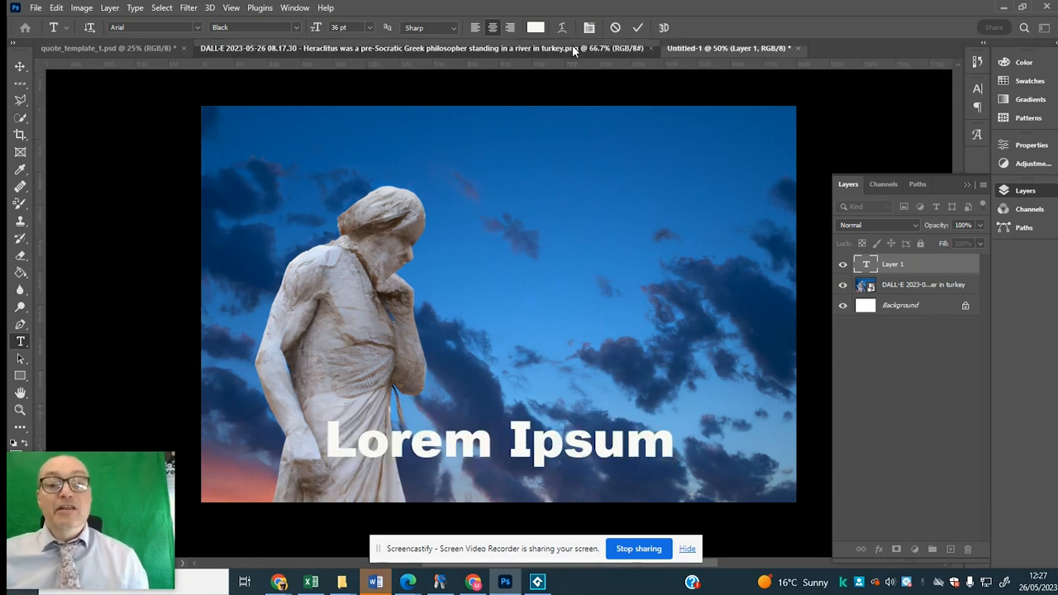
left_click(156, 48)
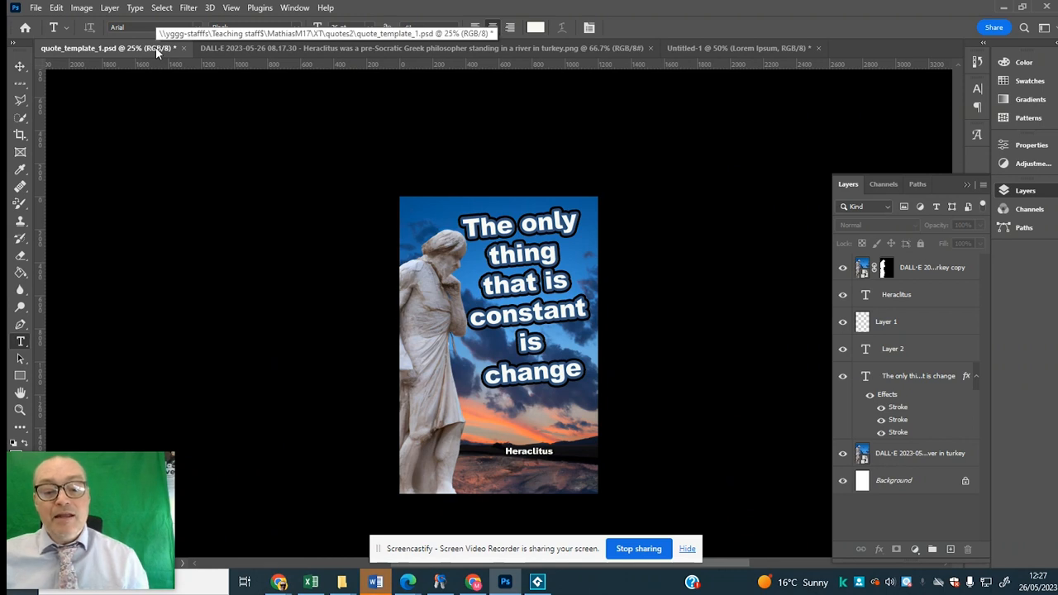
left_click(744, 48)
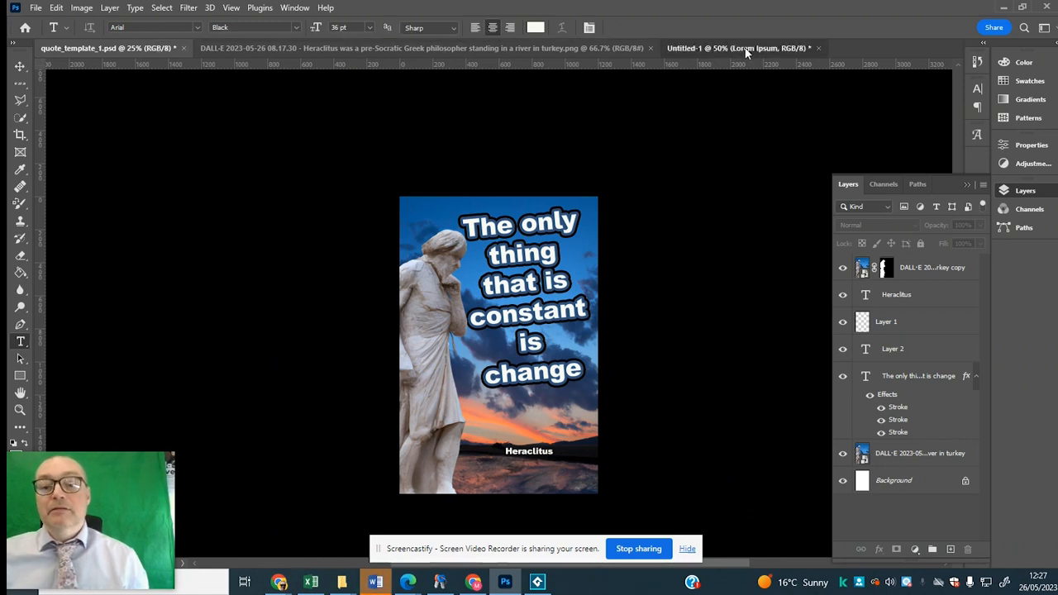
triple_click(606, 453)
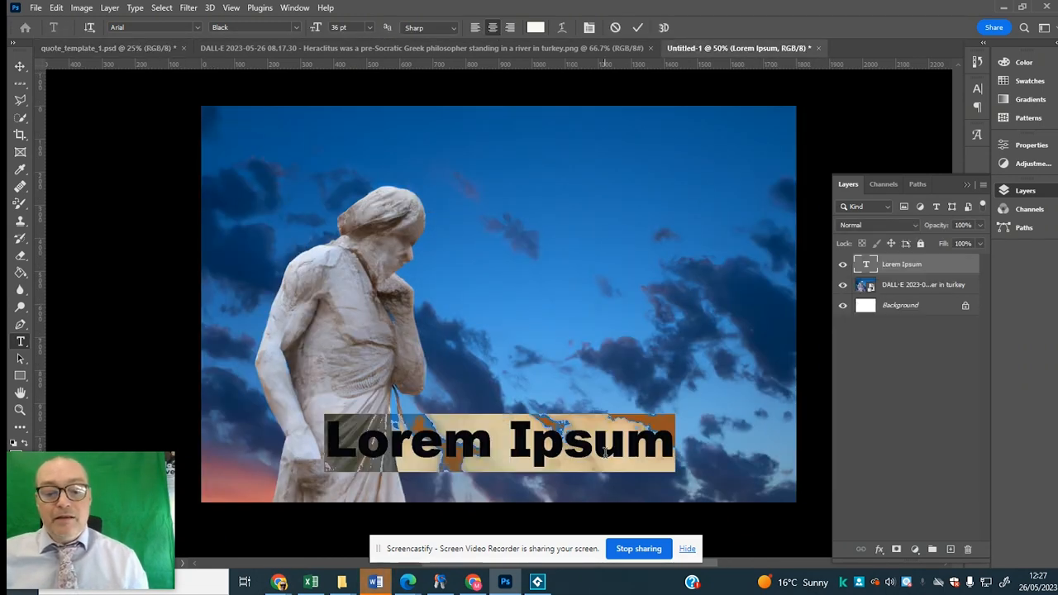
type("H")
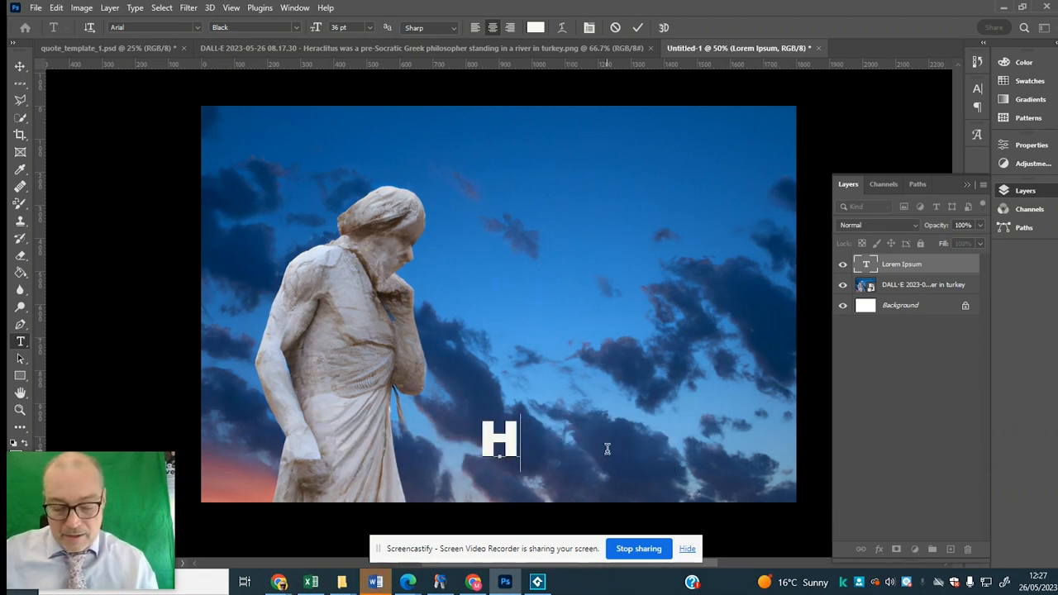
type("eracl")
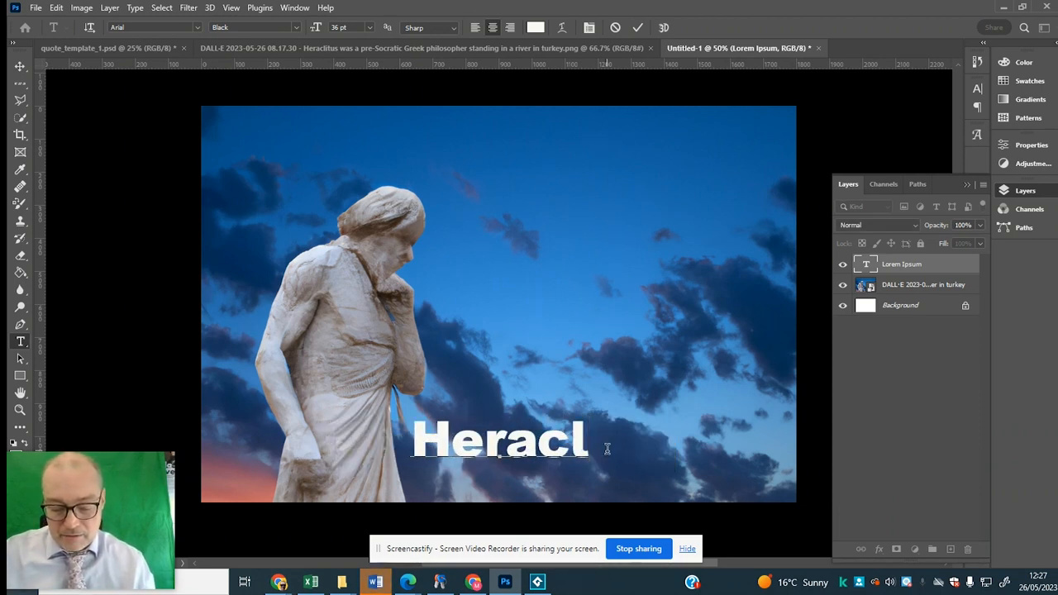
type("itus")
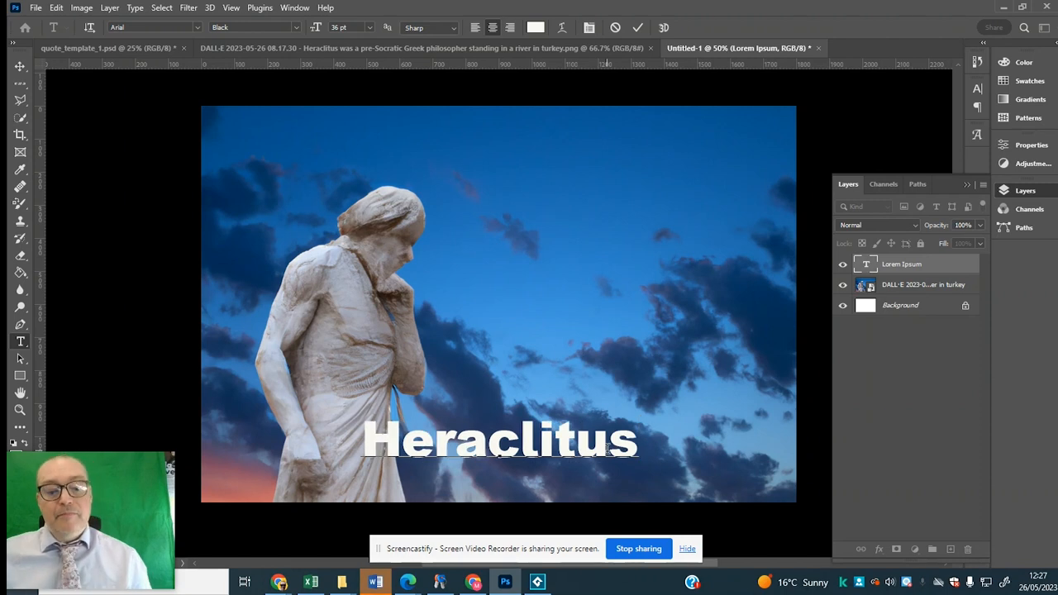
Skew the "Heraclitus" text by about -23.6° horizontally, scale it to about 59% width and 88% height, and move it to the picture's lower-right corner
left_click(20, 66)
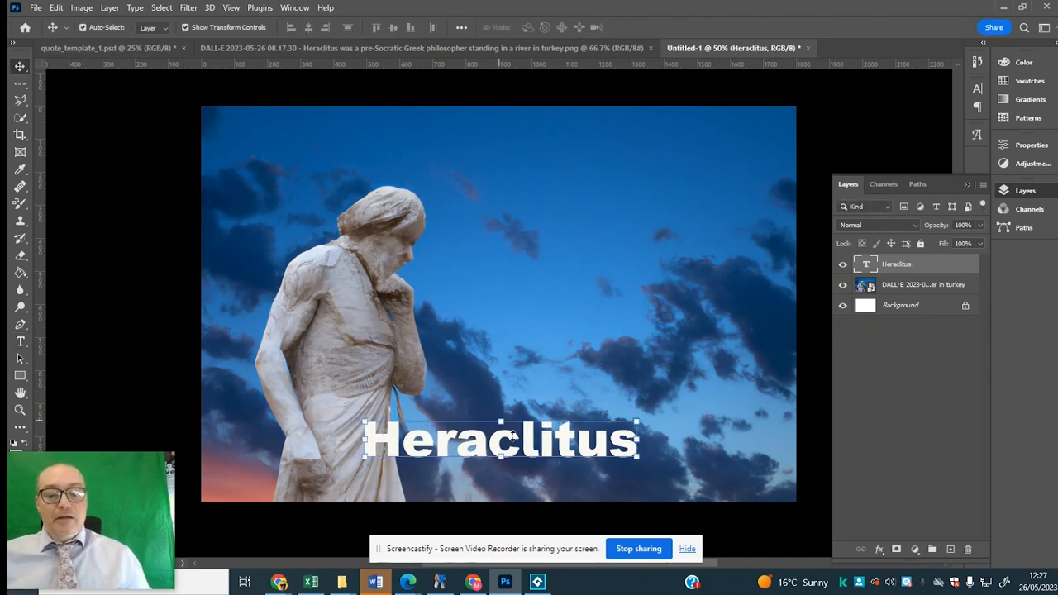
left_click_drag(570, 449, 692, 452)
left_click_drag(753, 424, 716, 386)
left_click_drag(589, 443, 558, 468)
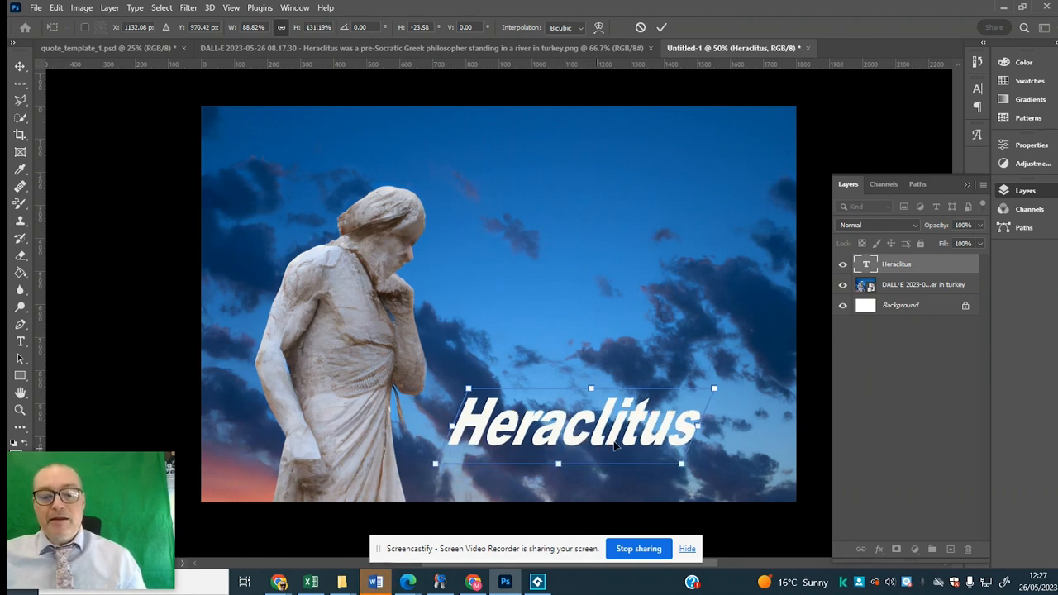
left_click_drag(680, 463, 707, 460)
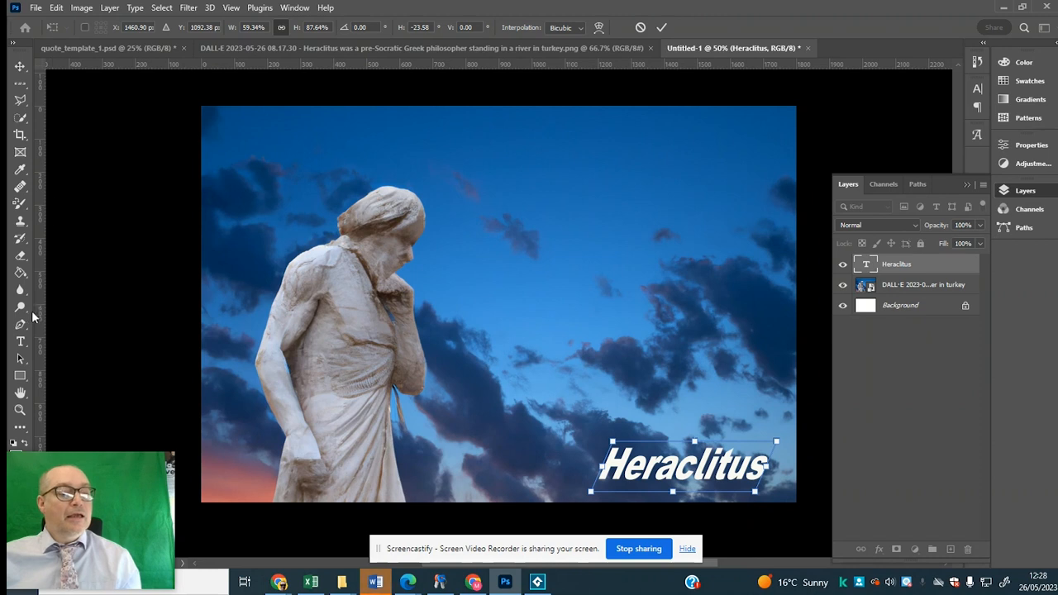
Draw a roughly square paragraph text box over the sky beside the statue, above the "Heraclitus" text
left_click(21, 341)
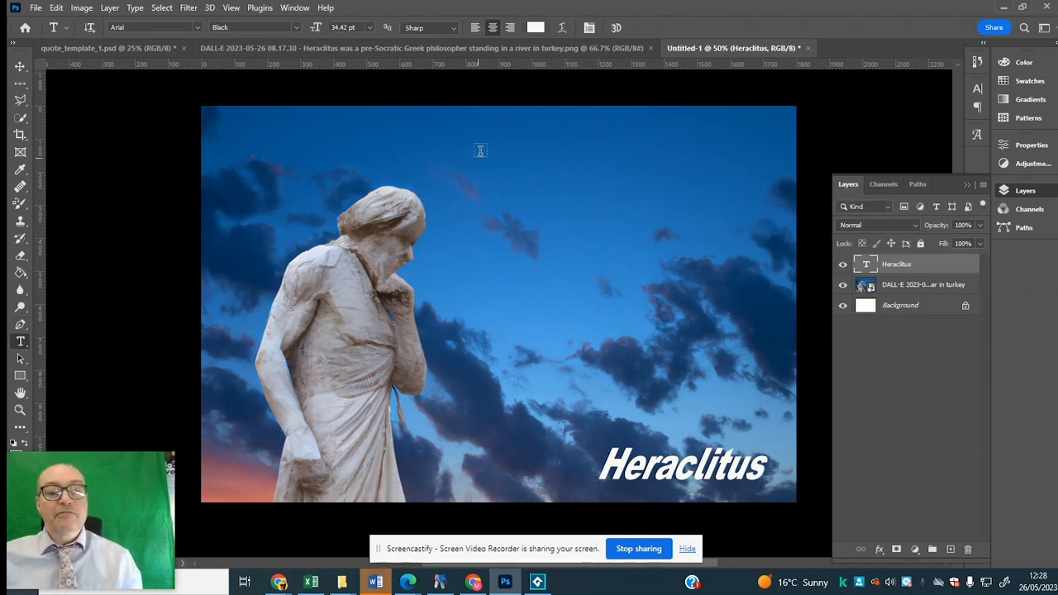
left_click_drag(474, 141, 766, 388)
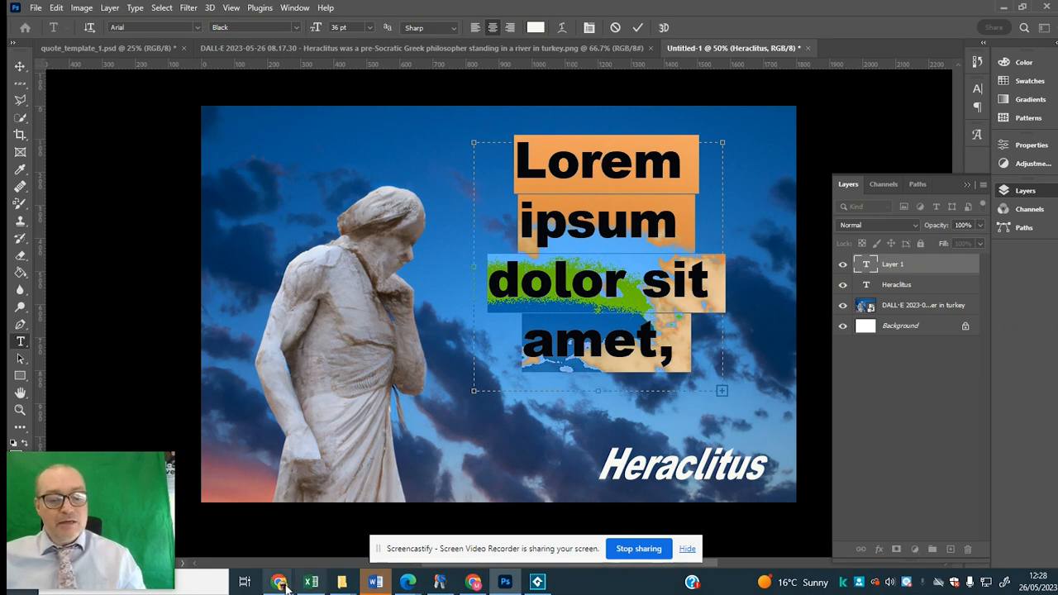
Fill the text box with "The only thing that is real is change" from Bard's quote list in Chrome, and enlarge the box to fit
mouse_move(283, 585)
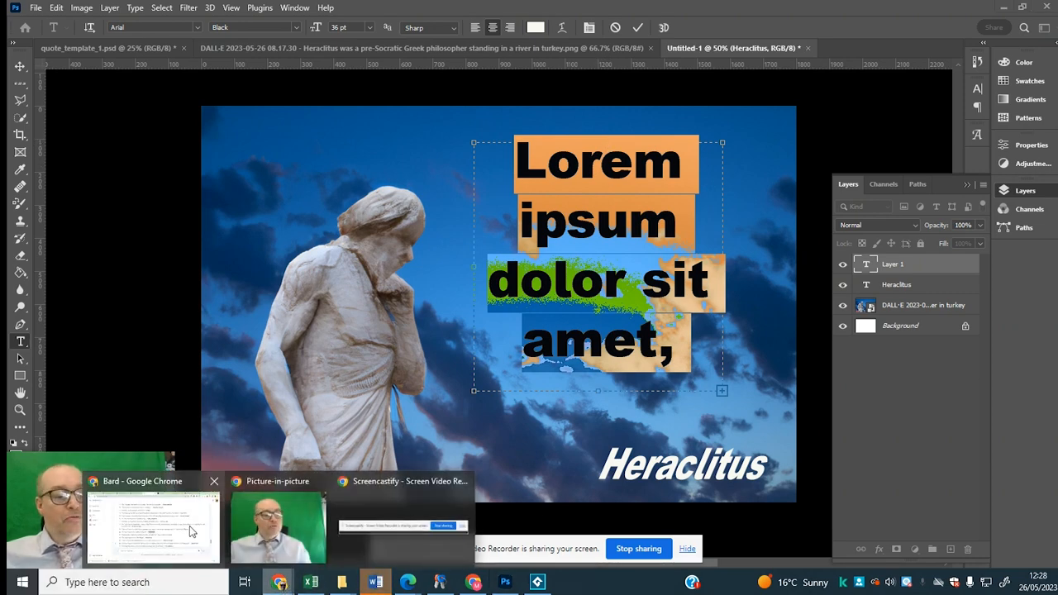
left_click(189, 526)
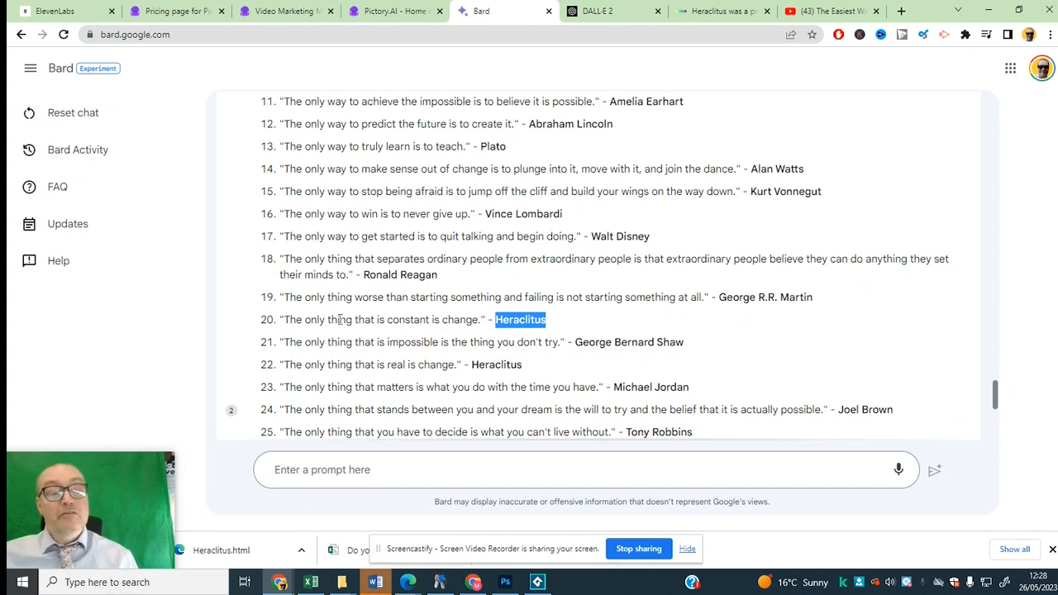
left_click_drag(454, 364, 308, 370)
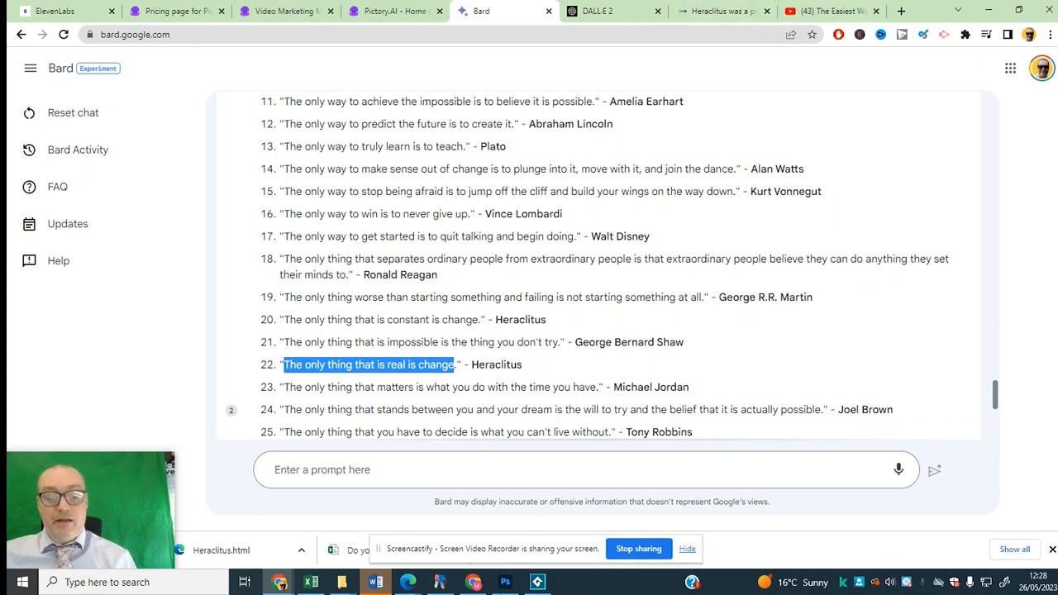
left_click(506, 582)
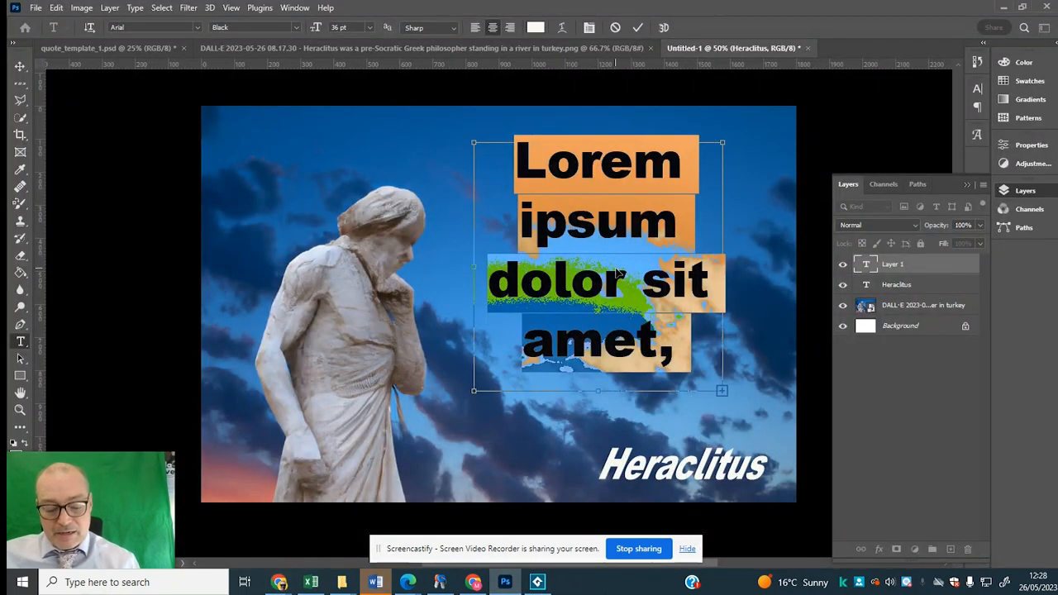
type("The only thing that is real is")
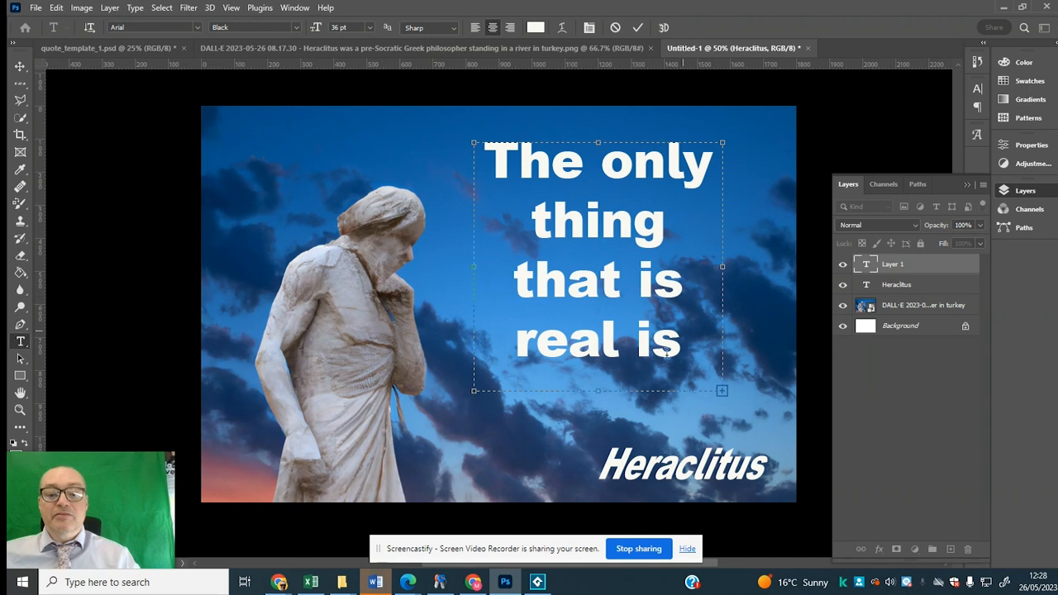
left_click_drag(721, 391, 770, 401)
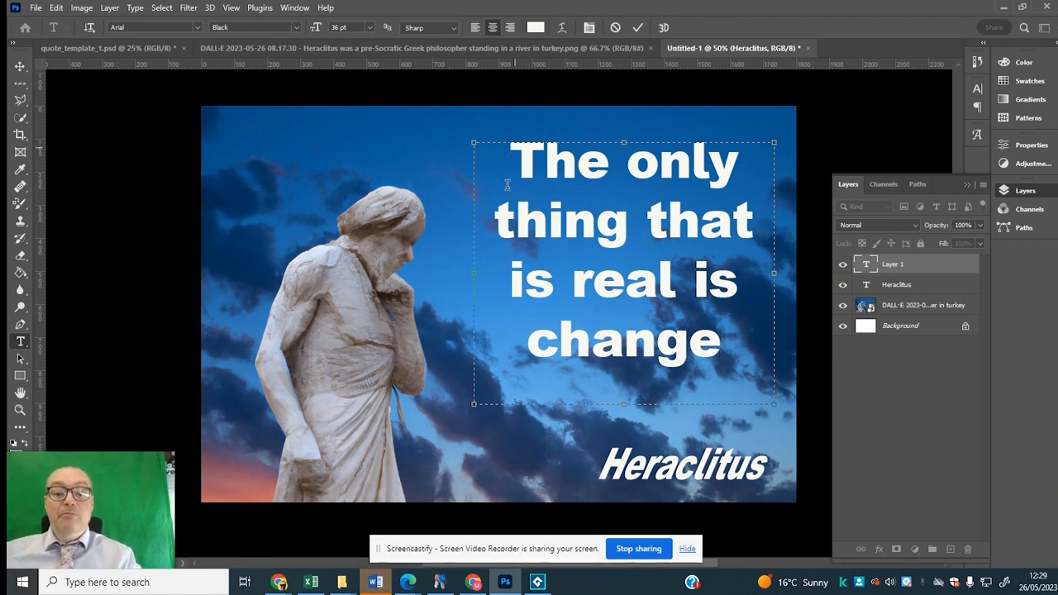
left_click(892, 266)
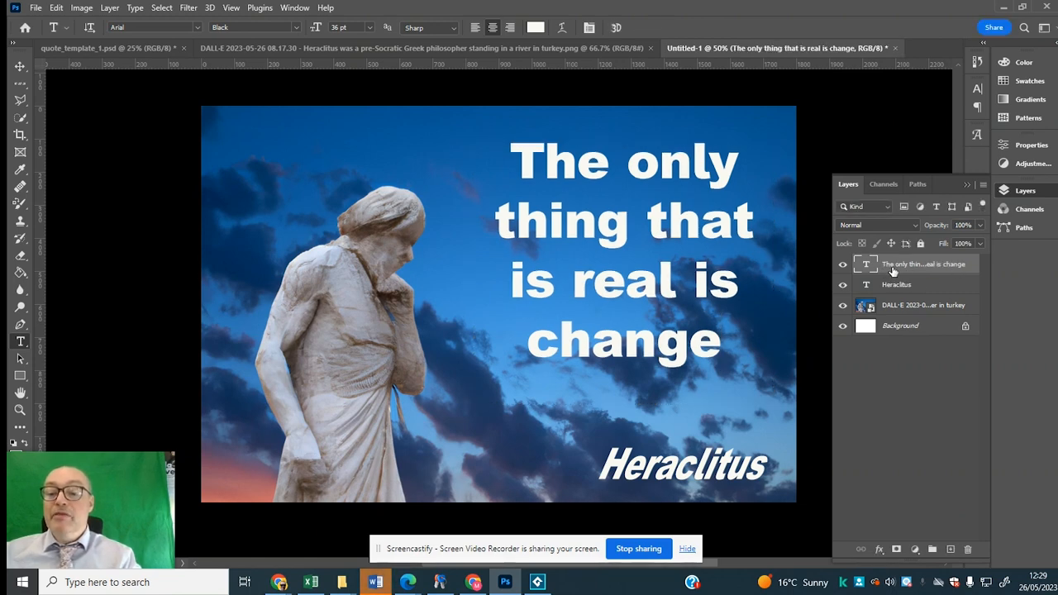
Add a blue outside stroke to the quote text and set its size to 24 px
right_click(900, 266)
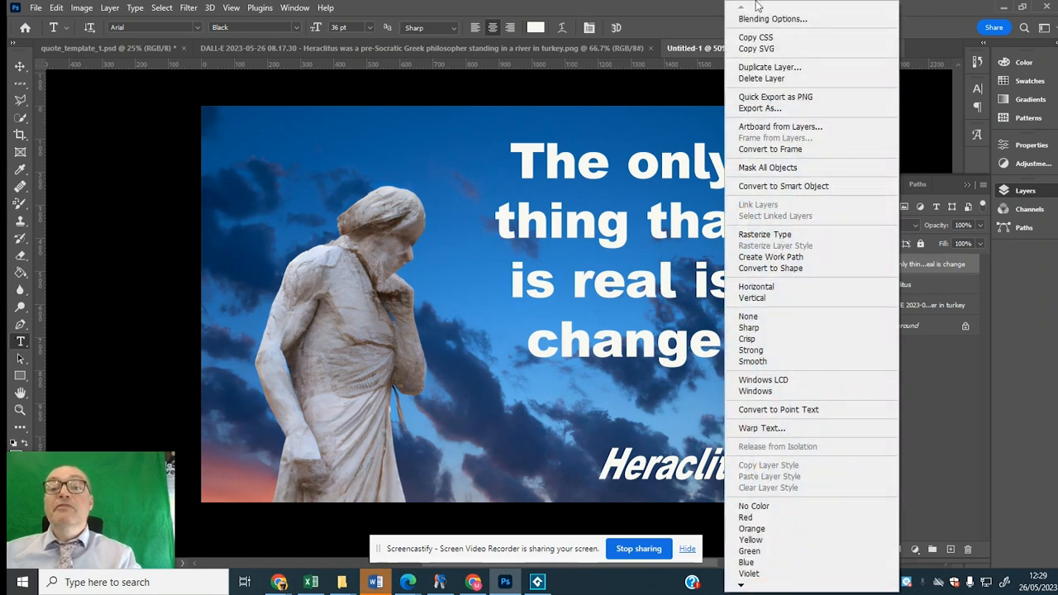
left_click(794, 23)
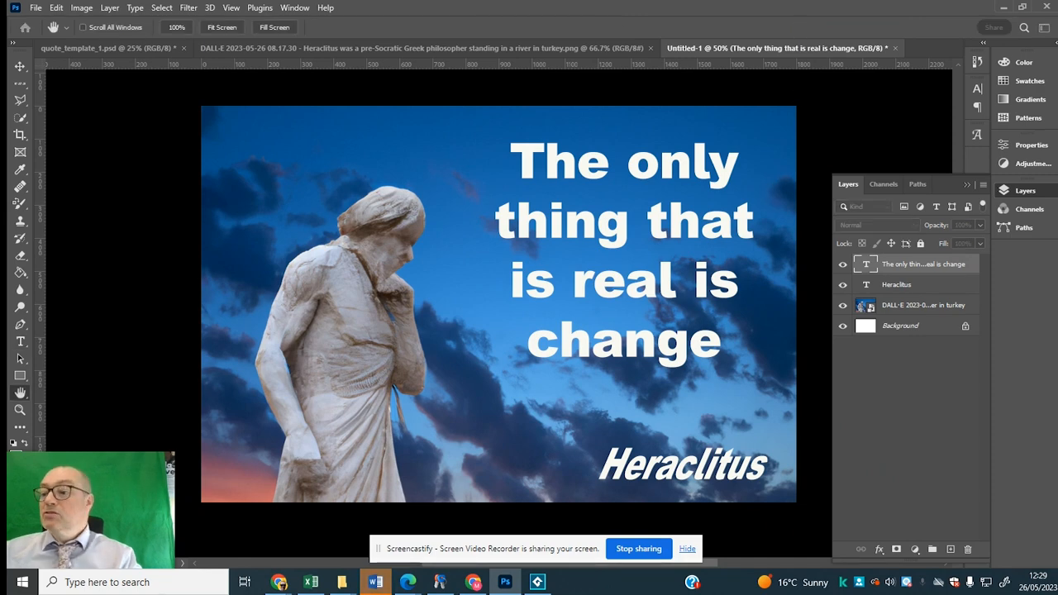
left_click_drag(1050, 253, 552, 122)
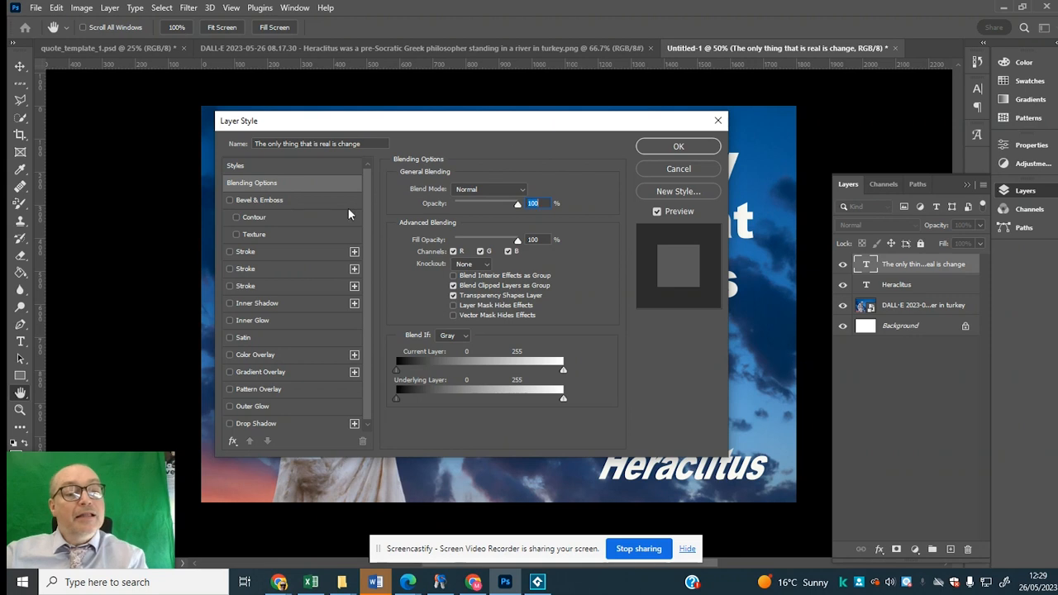
left_click(355, 253)
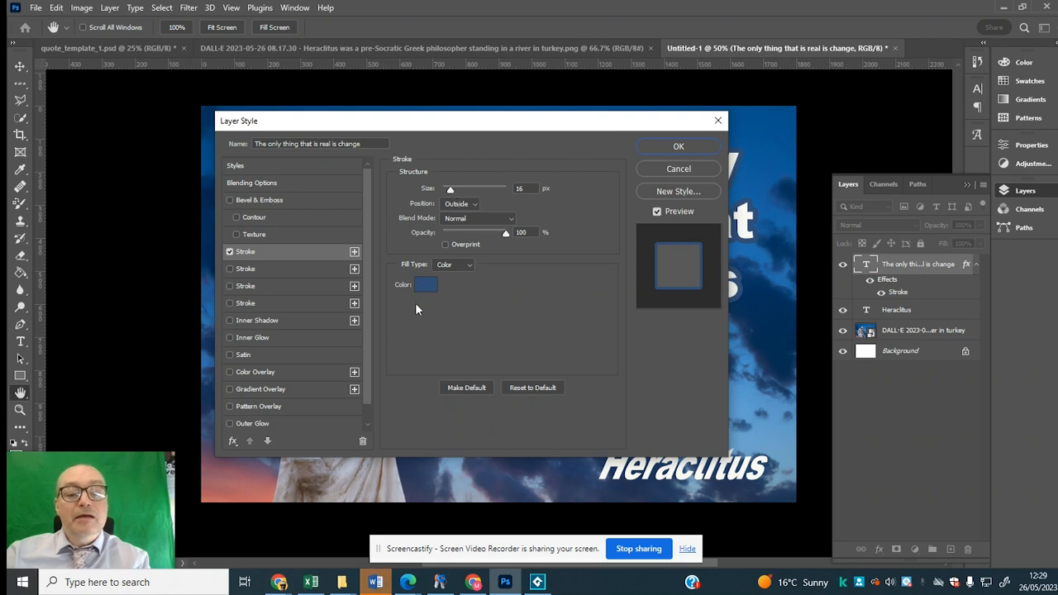
left_click_drag(451, 192, 462, 192)
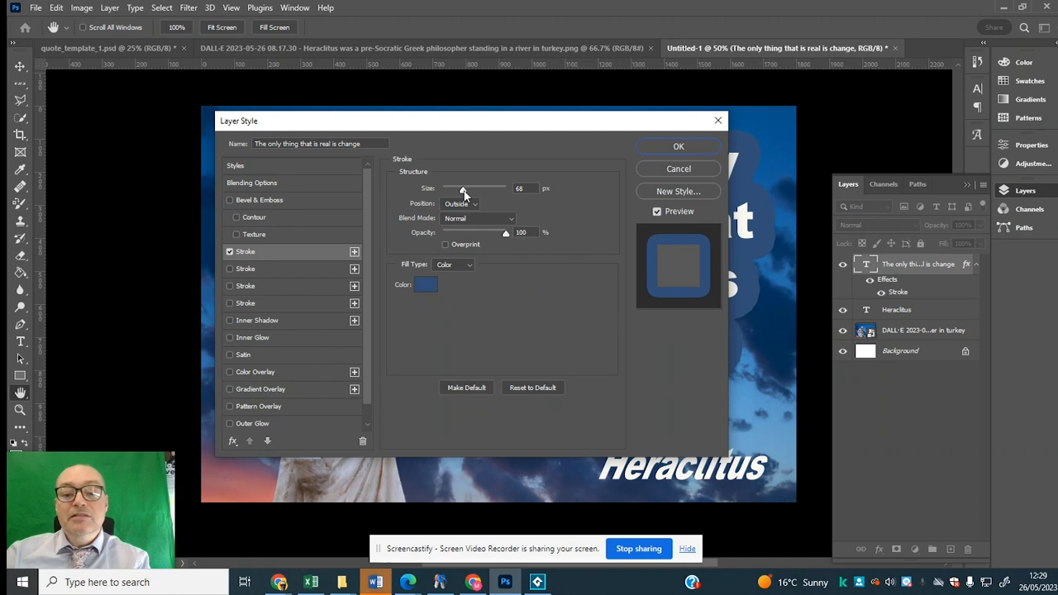
left_click_drag(549, 124, 523, 180)
left_click_drag(501, 215, 308, 242)
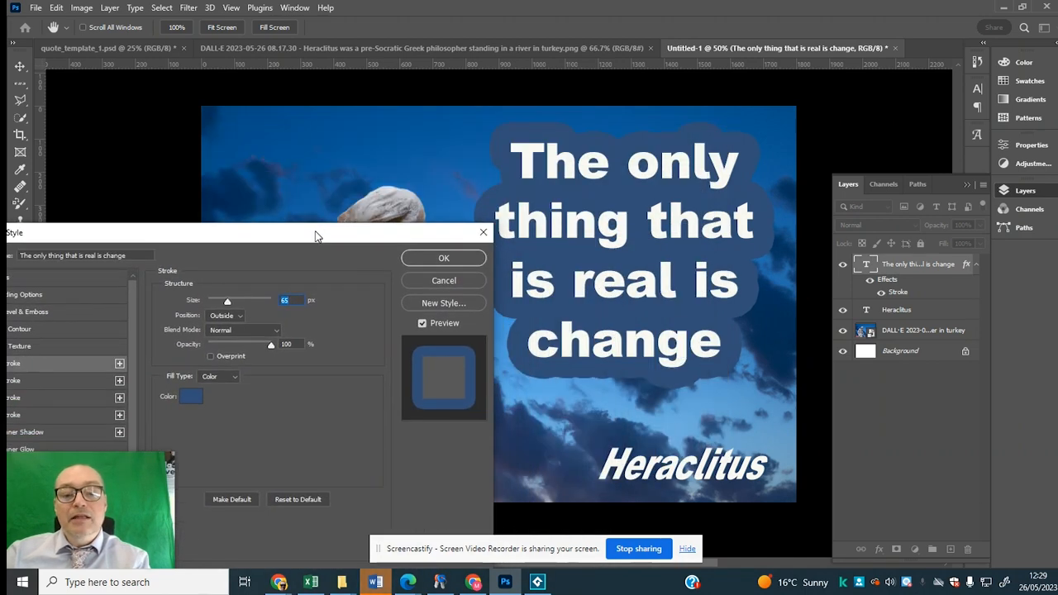
mouse_move(229, 302)
left_mouse_down()
mouse_move(243, 299)
mouse_move(222, 305)
left_mouse_up()
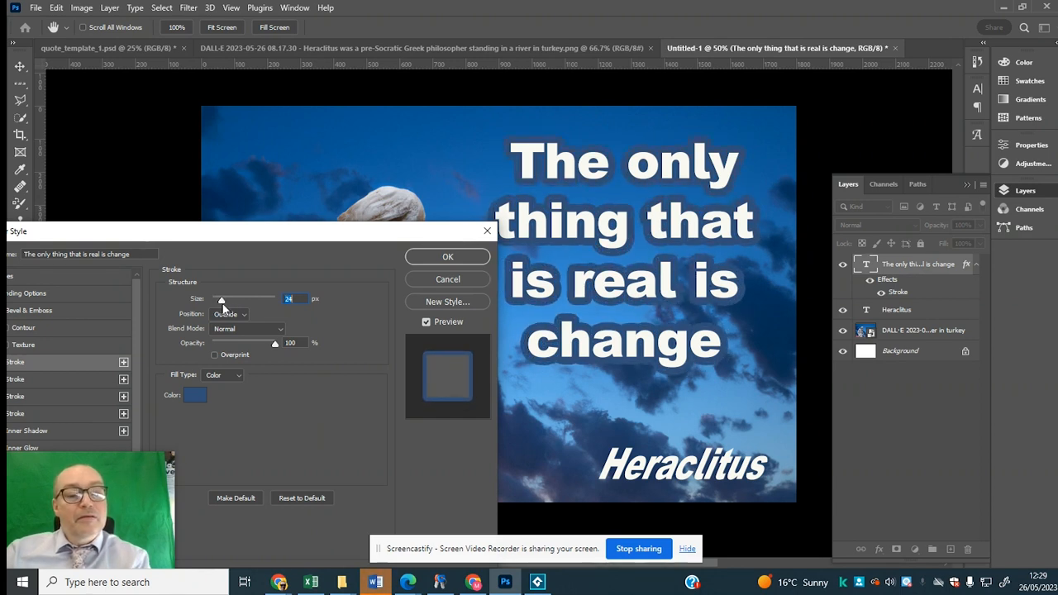
left_click(449, 257)
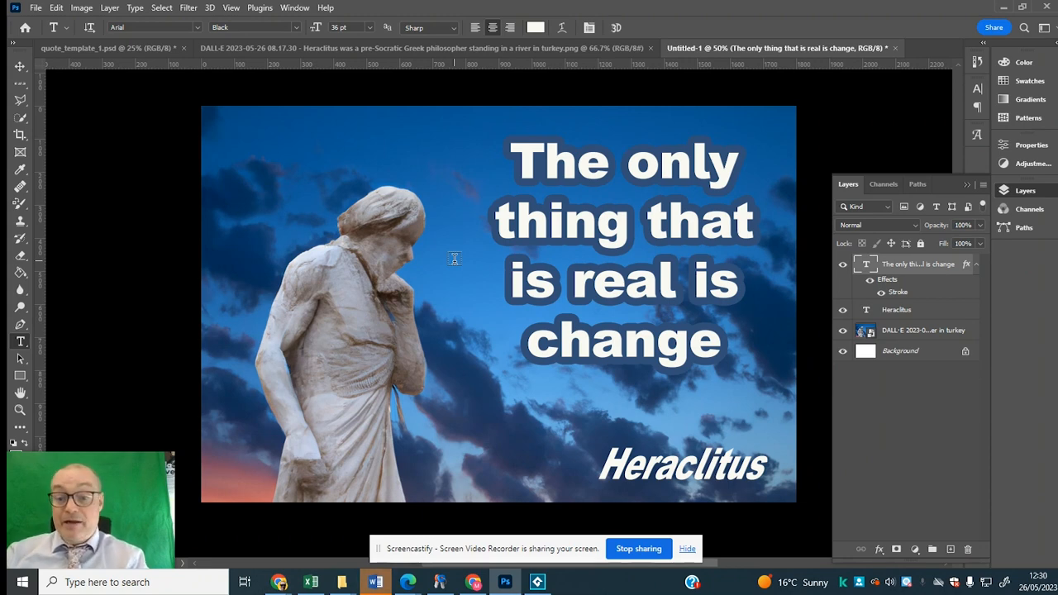
Try adding a second stroke to the quote text, near-black (#000408) and 10 px wide, inside the blue one
right_click(907, 267)
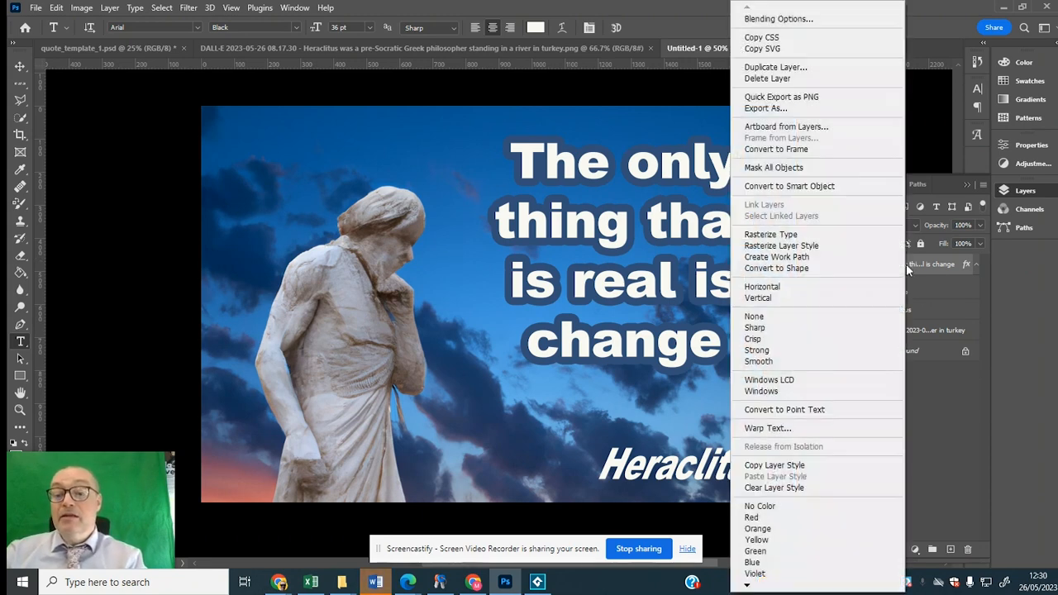
left_click(811, 21)
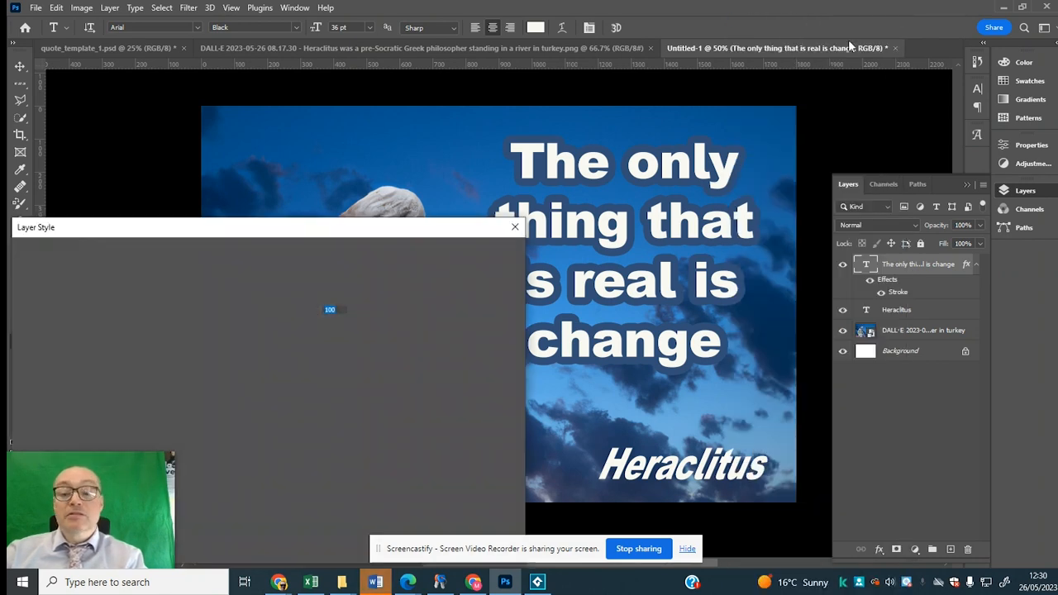
mouse_move(288, 232)
left_mouse_down()
mouse_move(465, 156)
mouse_move(463, 143)
left_mouse_up()
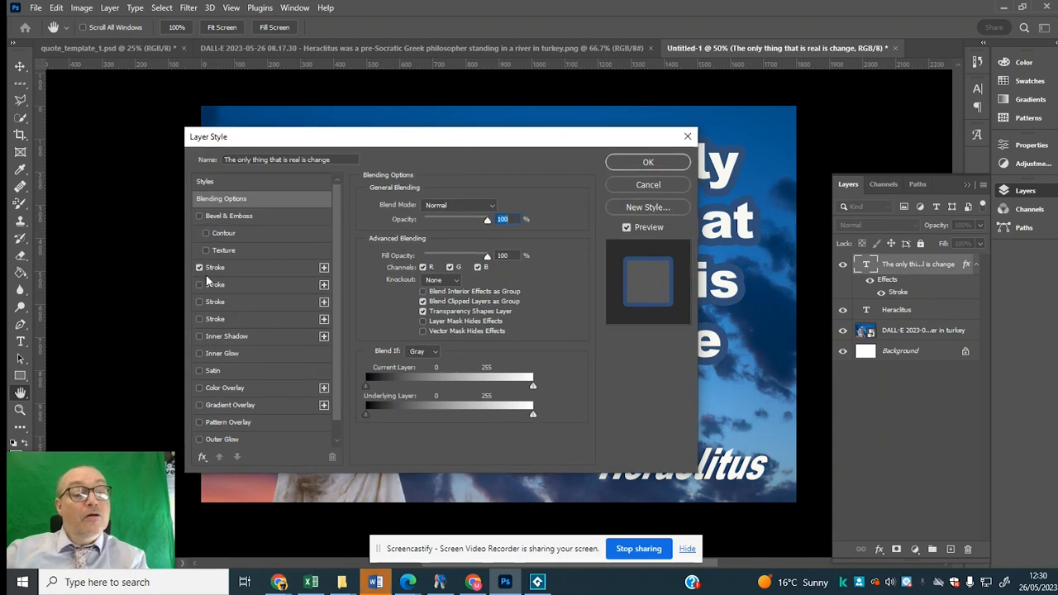
left_click(323, 269)
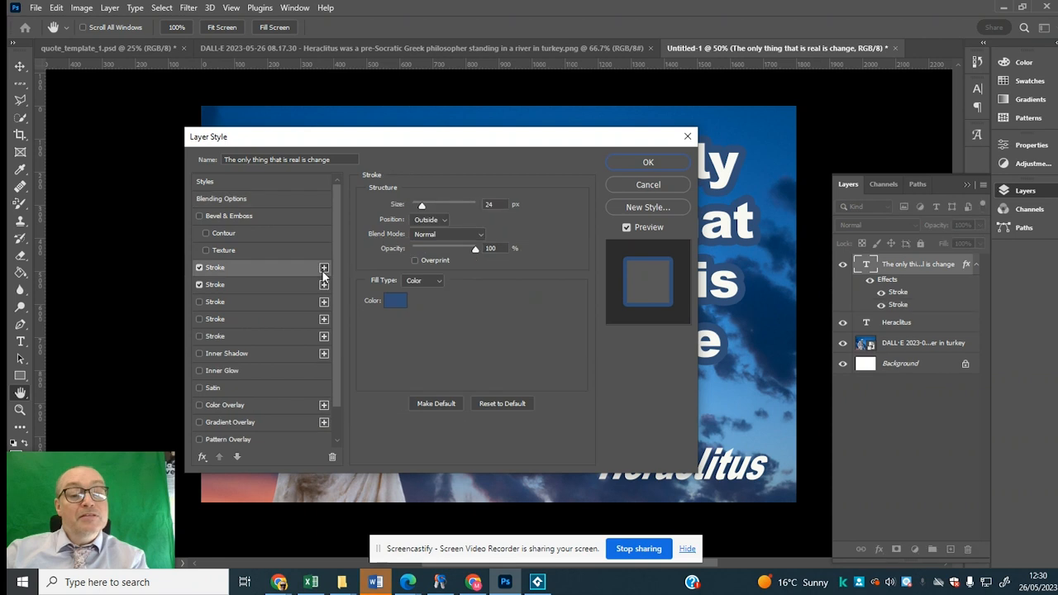
left_click(394, 301)
left_click_drag(494, 258, 522, 283)
mouse_move(637, 92)
left_mouse_down()
mouse_move(401, 206)
mouse_move(418, 214)
left_mouse_up()
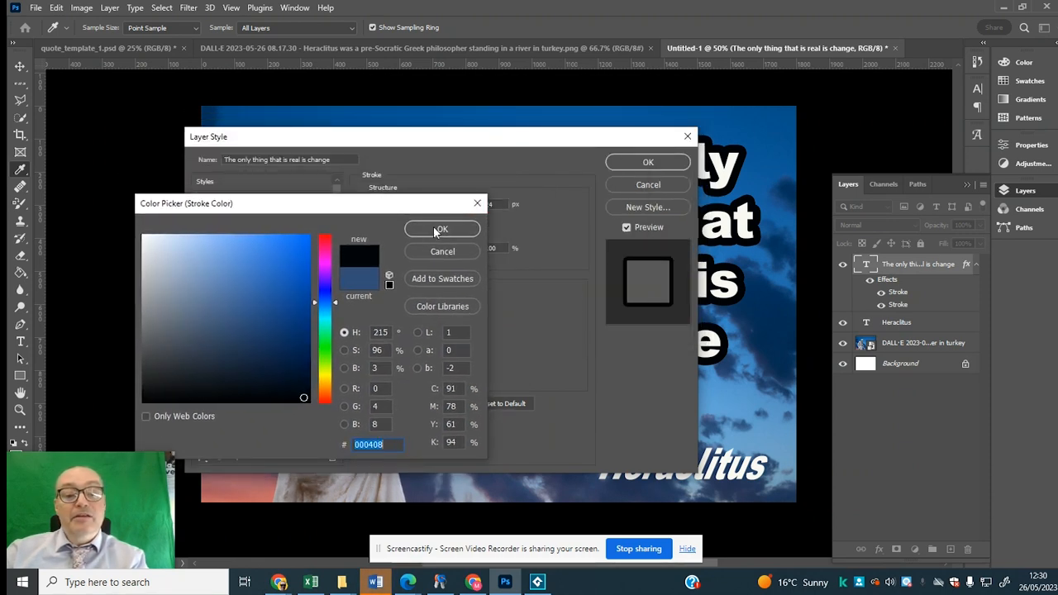
left_click(444, 228)
left_click_drag(526, 140, 308, 136)
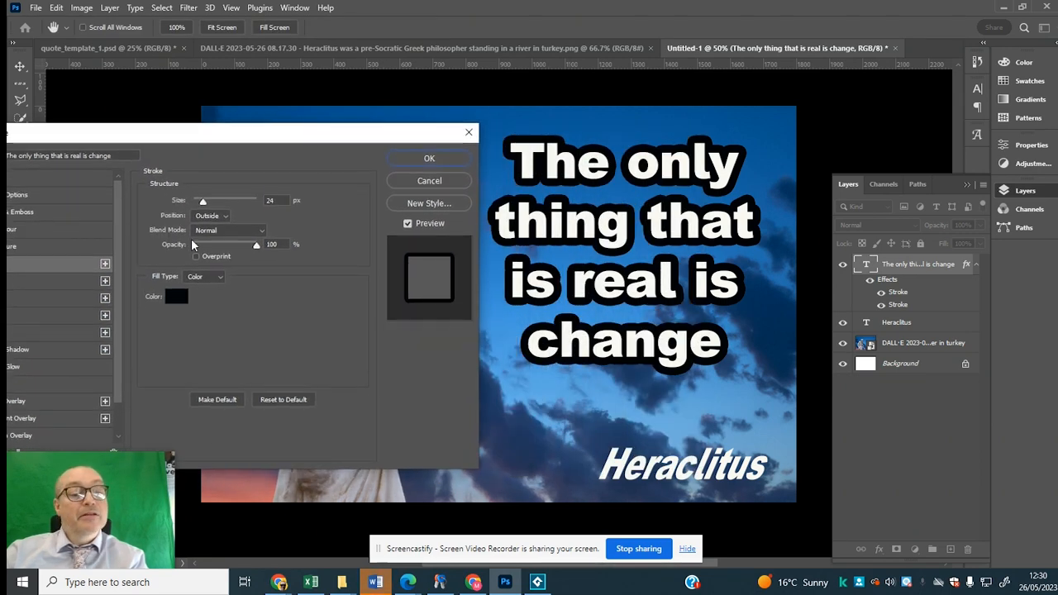
left_click_drag(203, 201, 198, 207)
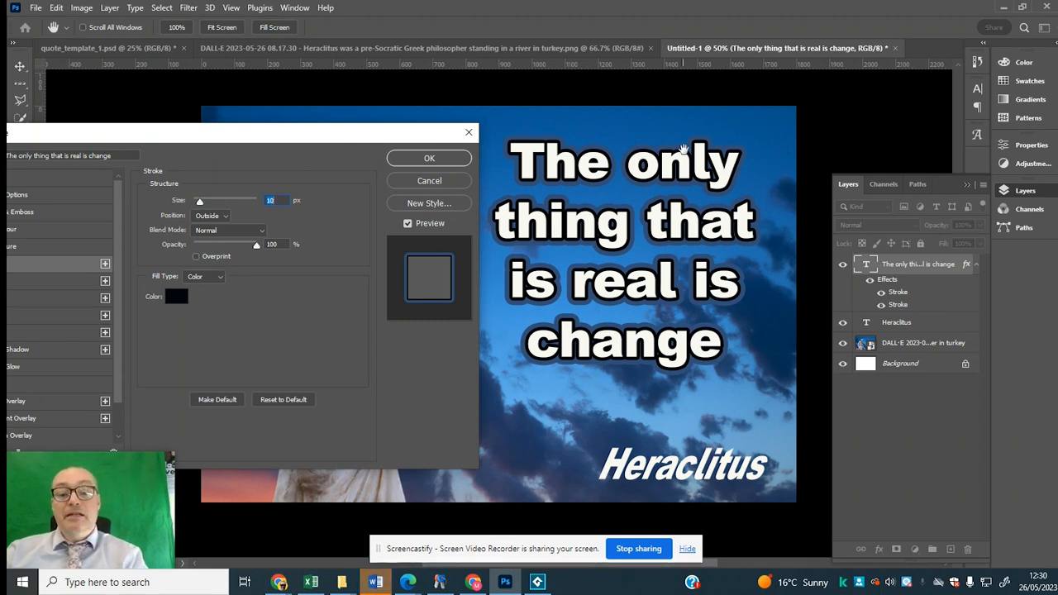
key("Escape")
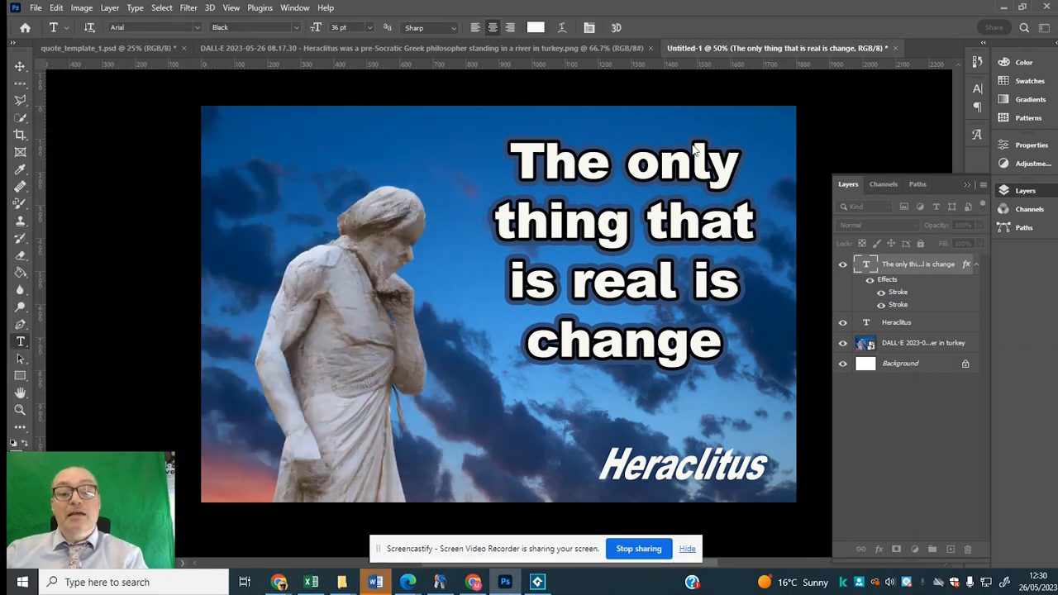
Rotate the quote text by about -2.95° and enlarge it to about 112% closer to the statue
left_click(19, 66)
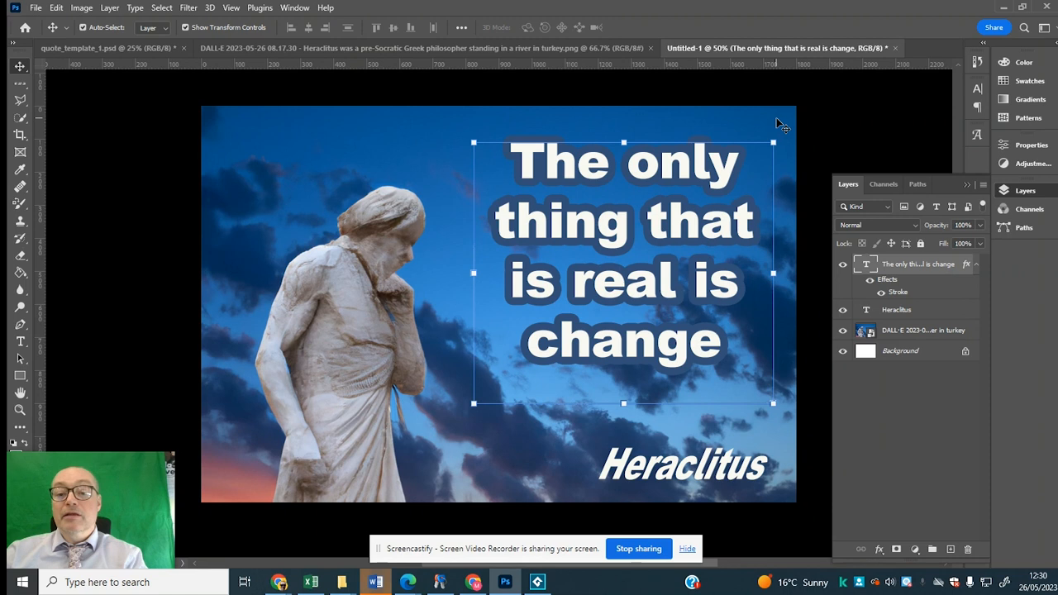
left_click_drag(773, 143, 772, 122)
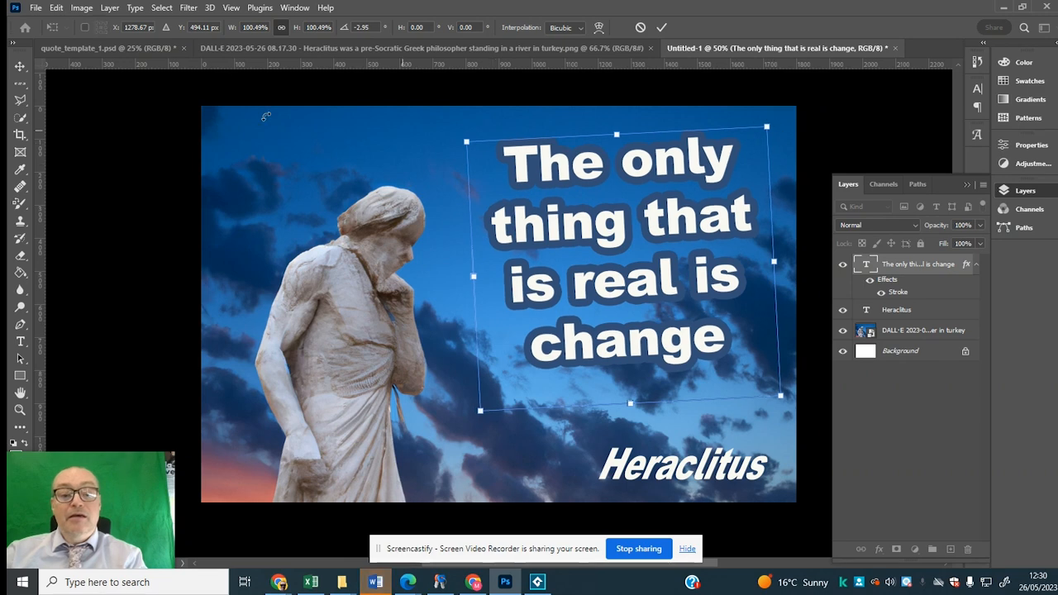
key("ctrl+z")
key("Return")
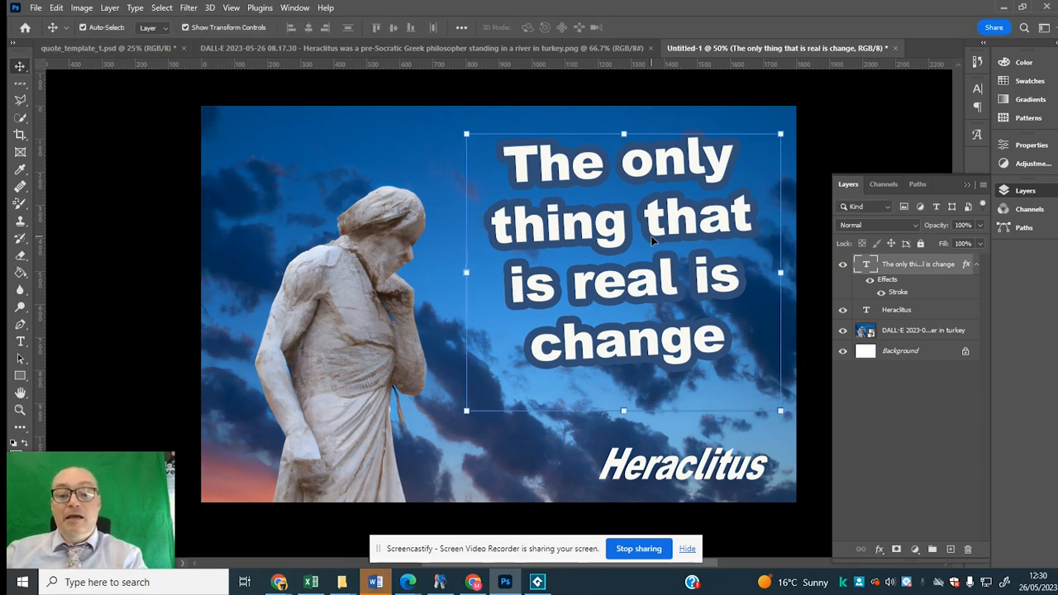
left_click_drag(661, 238, 610, 285)
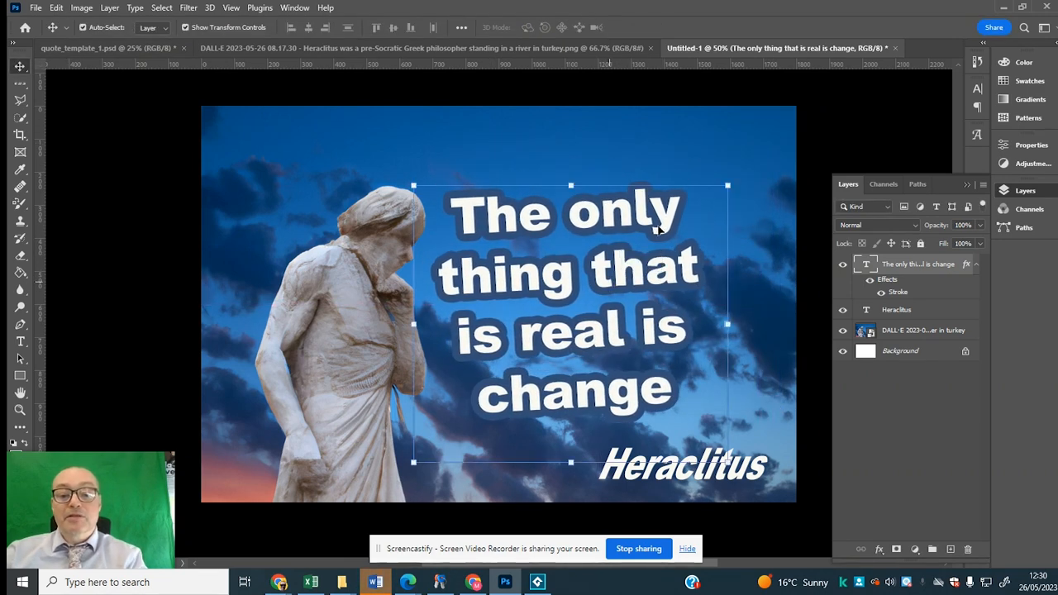
left_click_drag(730, 185, 768, 137)
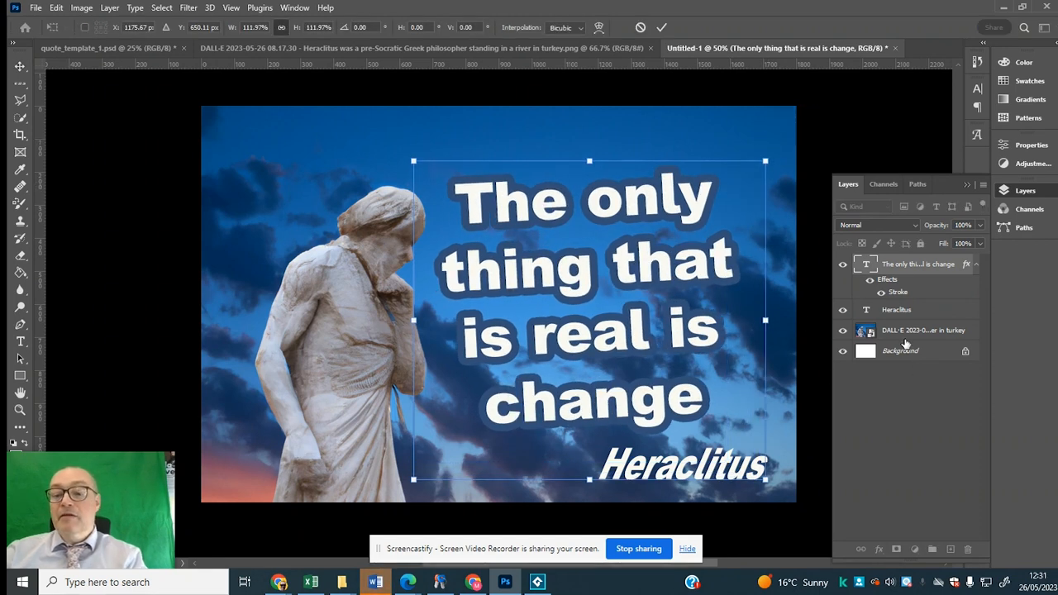
Open the quote layer's stroke settings for editing
double_click(899, 295)
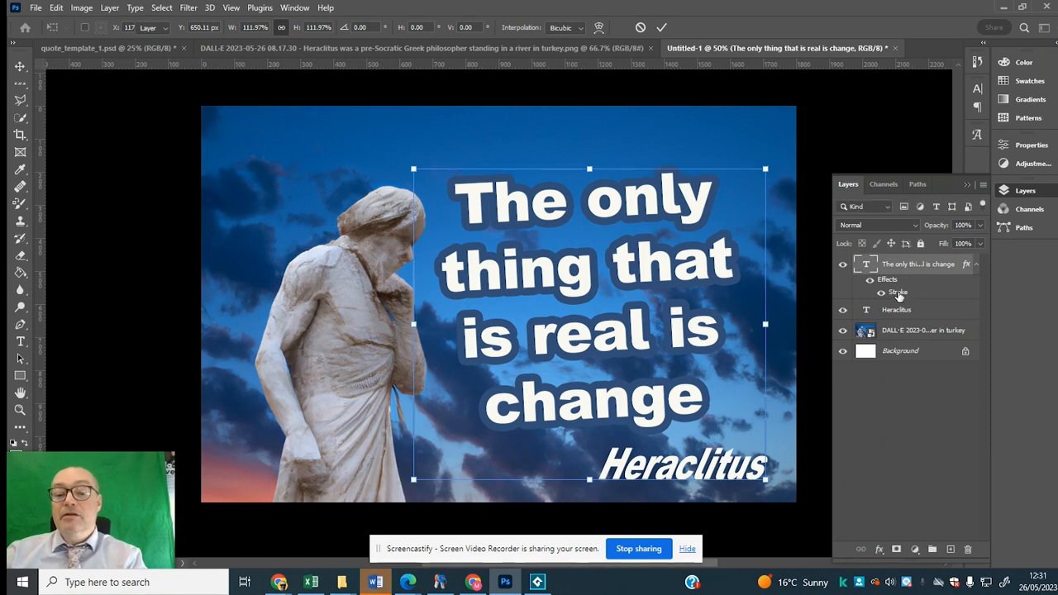
double_click(878, 296)
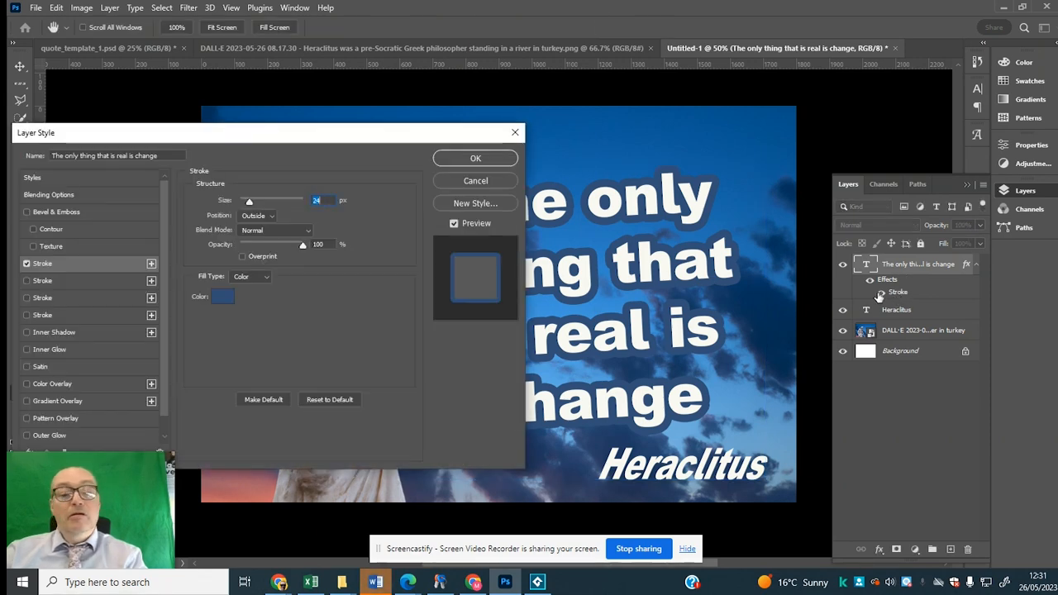